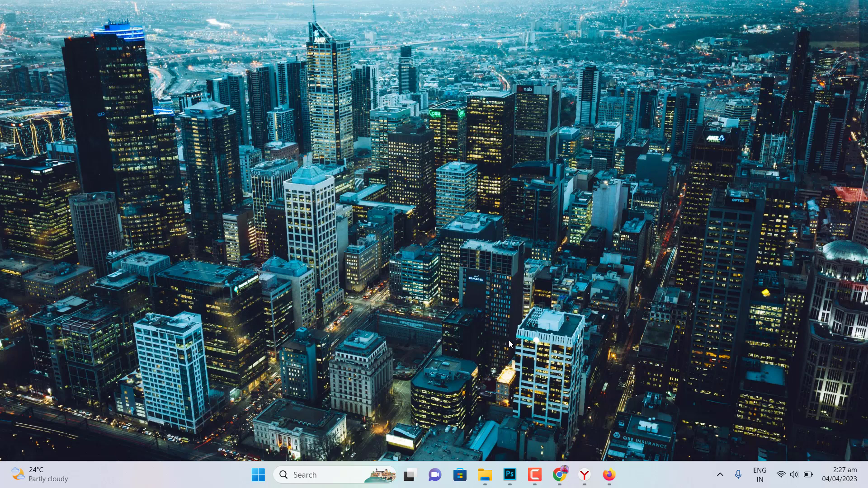
# Switch to Yandex Browser and open the email "Your site is now ready to serve AdSense ads" in Gmail
pyautogui.click(584, 475)
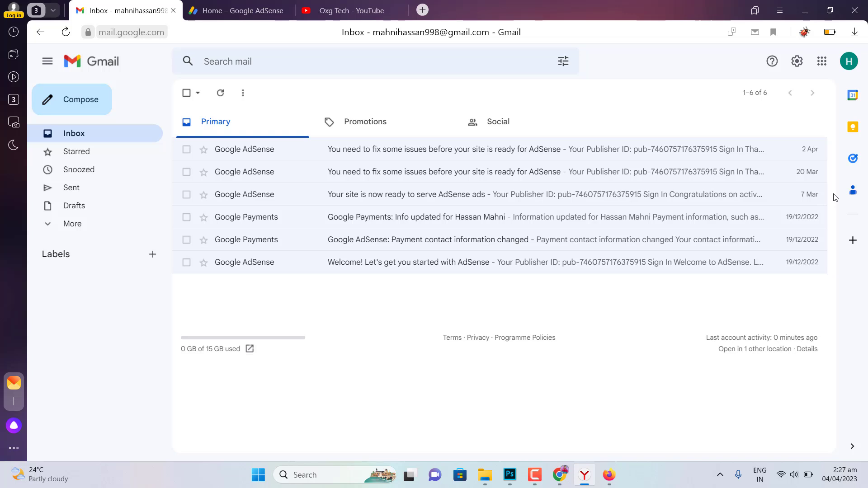
pyautogui.click(532, 195)
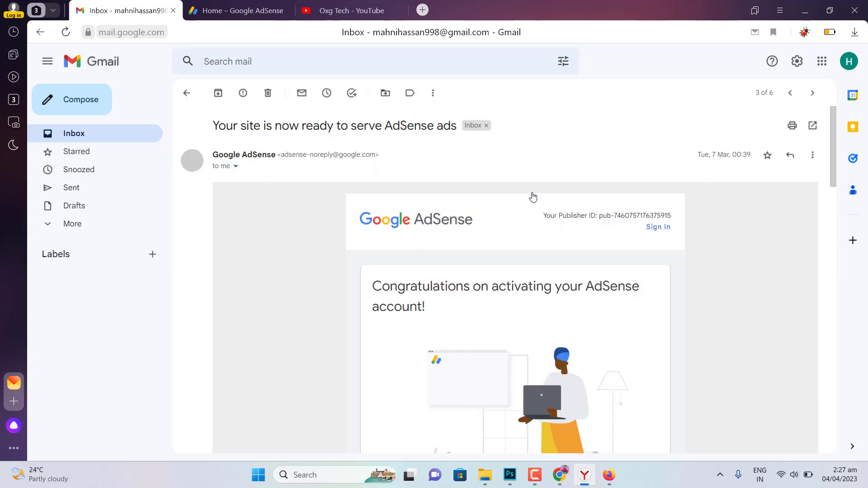
pyautogui.scroll(-2, 354, 305)
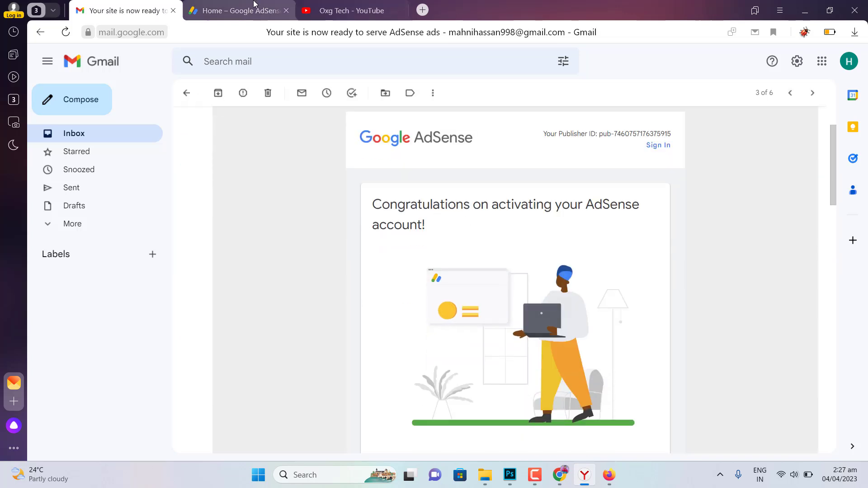
# View the AdSense dashboard's list of managed sites and return to its home page
pyautogui.click(239, 11)
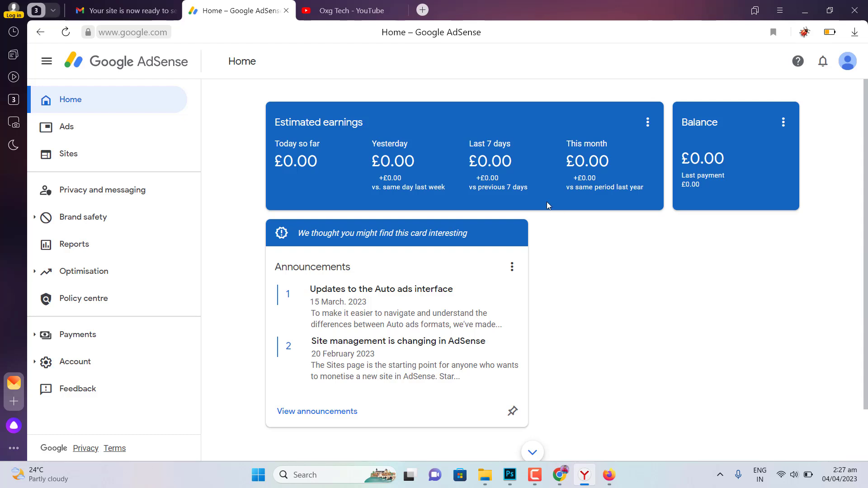
pyautogui.click(92, 164)
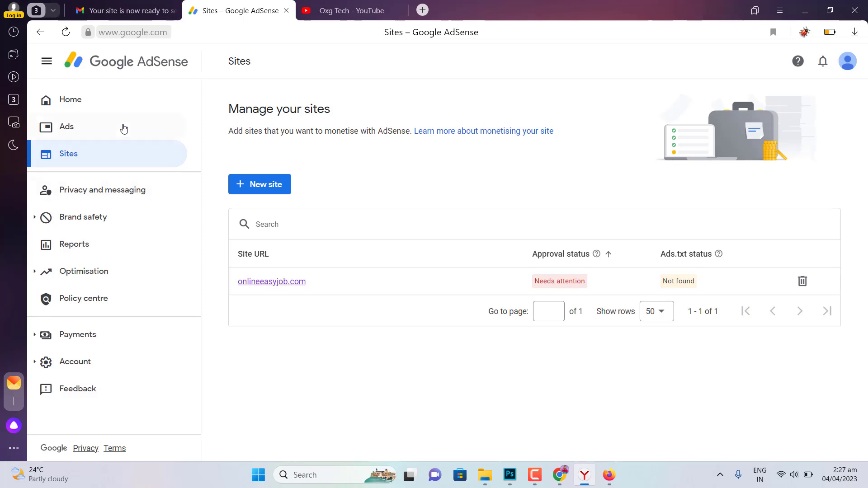
pyautogui.click(132, 106)
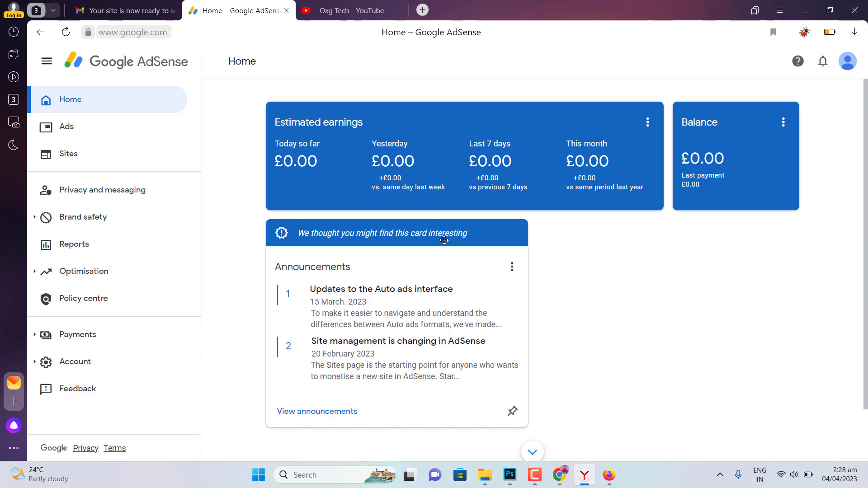
# Go back to the AdSense activation email and read which site is approved to show ads
pyautogui.click(119, 9)
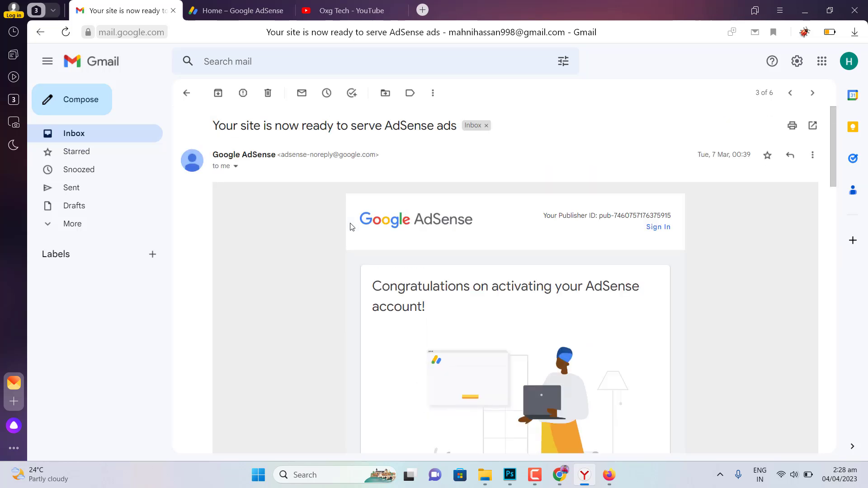
pyautogui.scroll(-1, 351, 226)
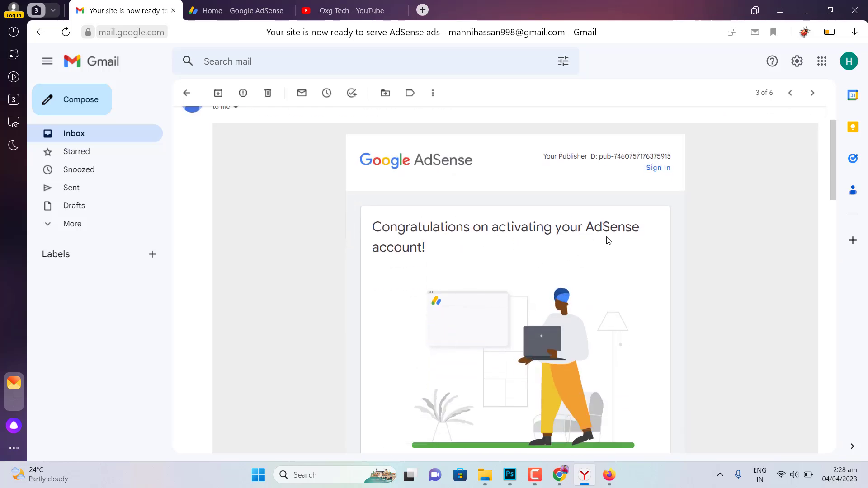
pyautogui.scroll(-4, 424, 266)
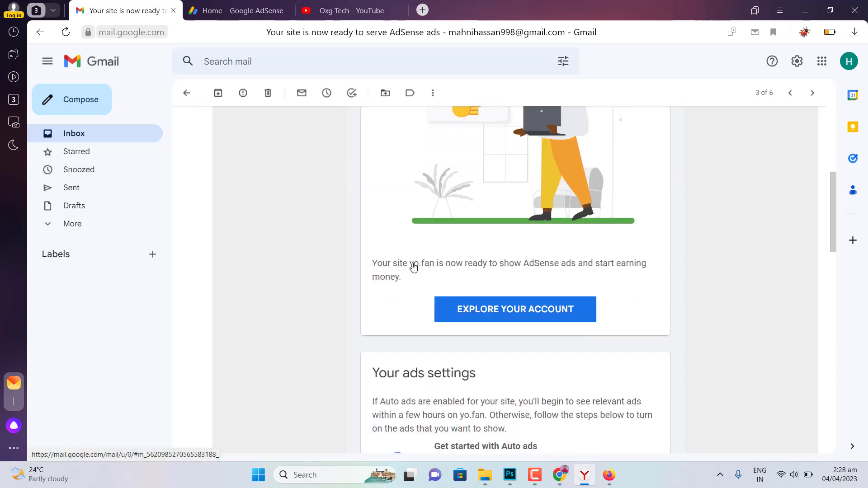
pyautogui.moveTo(408, 263); pyautogui.dragTo(435, 263)
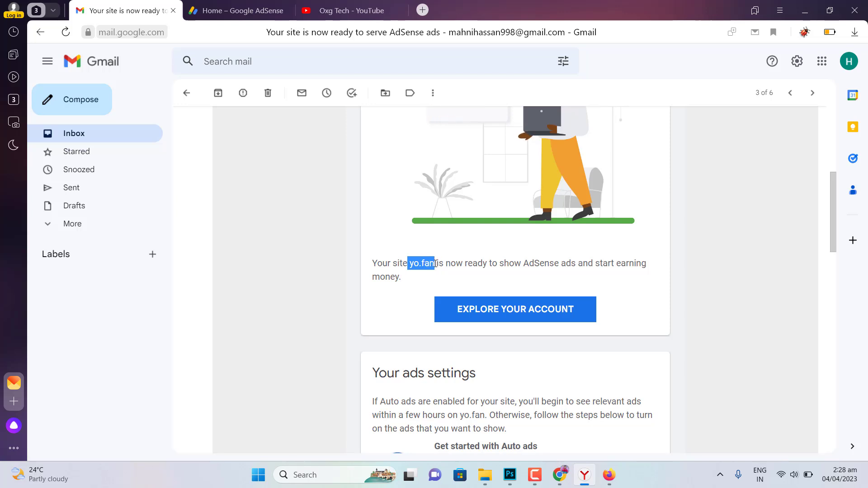
pyautogui.click(362, 258)
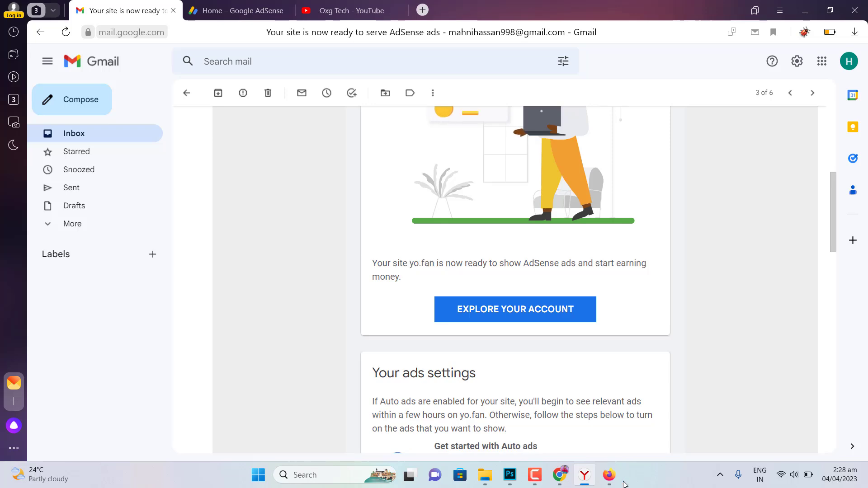
# Switch to Chrome and view the introduction of the YoFan homepage
pyautogui.click(559, 475)
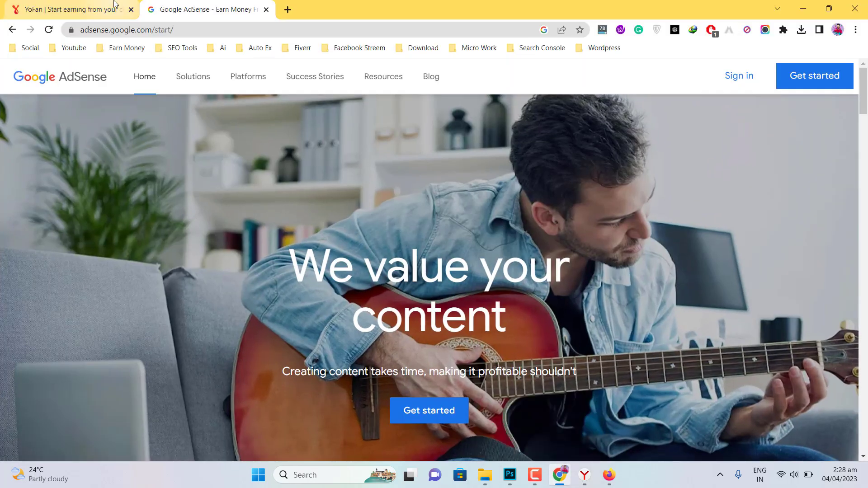
pyautogui.click(72, 9)
pyautogui.scroll(-1, 351, 188)
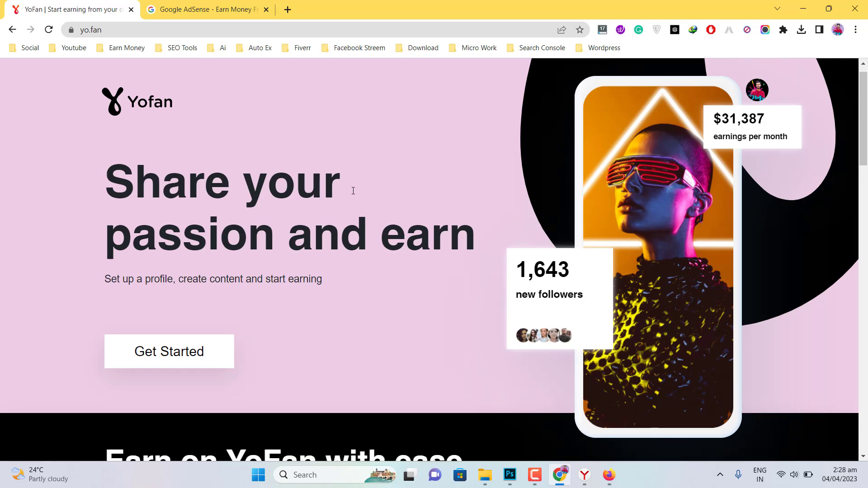
pyautogui.scroll(1, 349, 185)
pyautogui.click(285, 8)
pyautogui.write('vipcrypto.buzz')
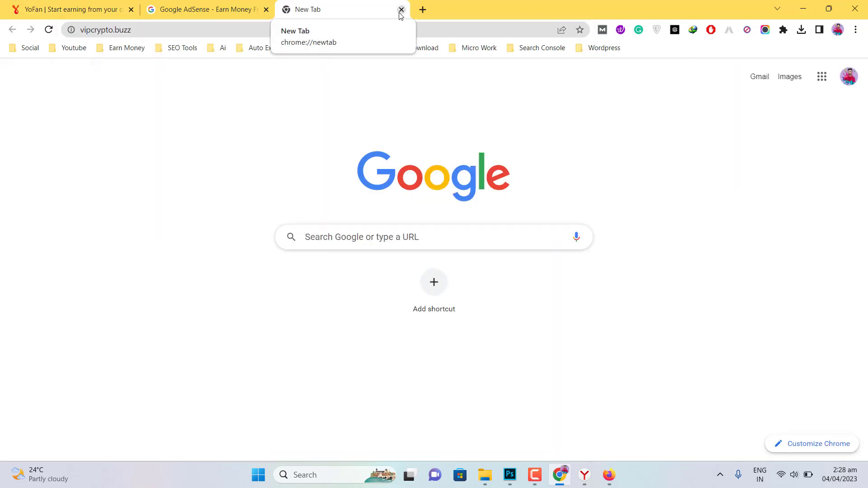
pyautogui.click(401, 10)
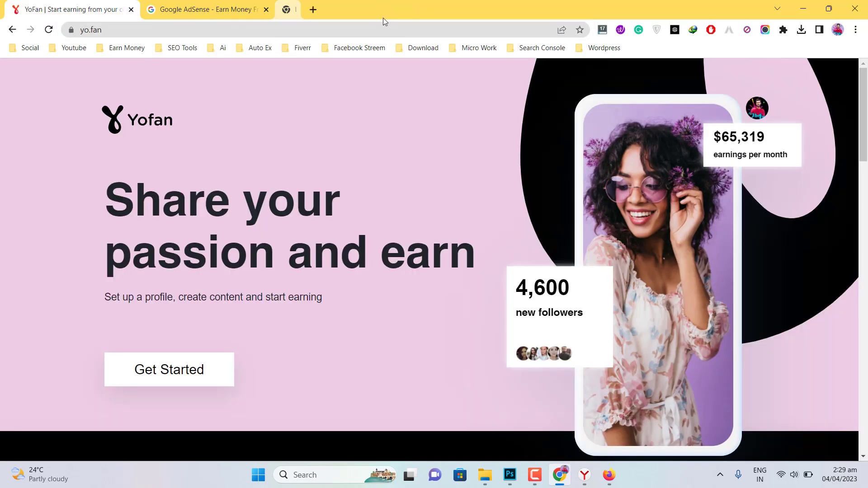
# Open the creator's YoFan profile address in a new tab and look over the profile and its post
pyautogui.click(280, 16)
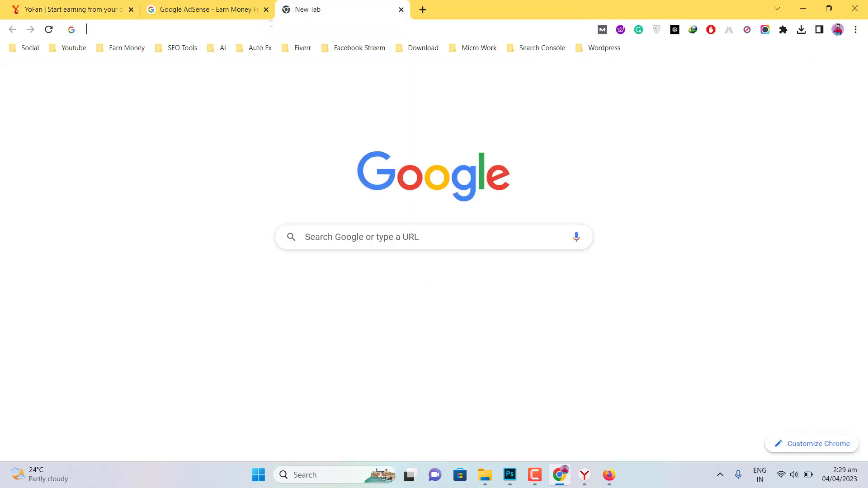
pyautogui.write('https://yo.fan/alamdar')
pyautogui.press('Return')
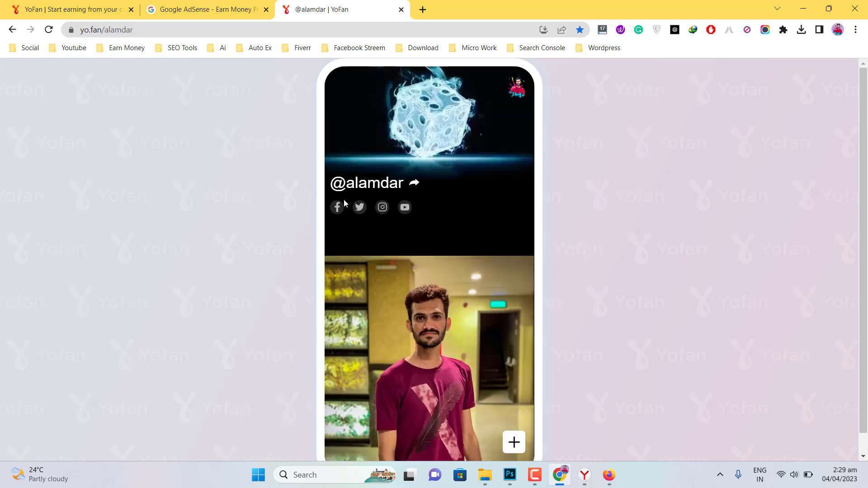
pyautogui.scroll(-3, 387, 298)
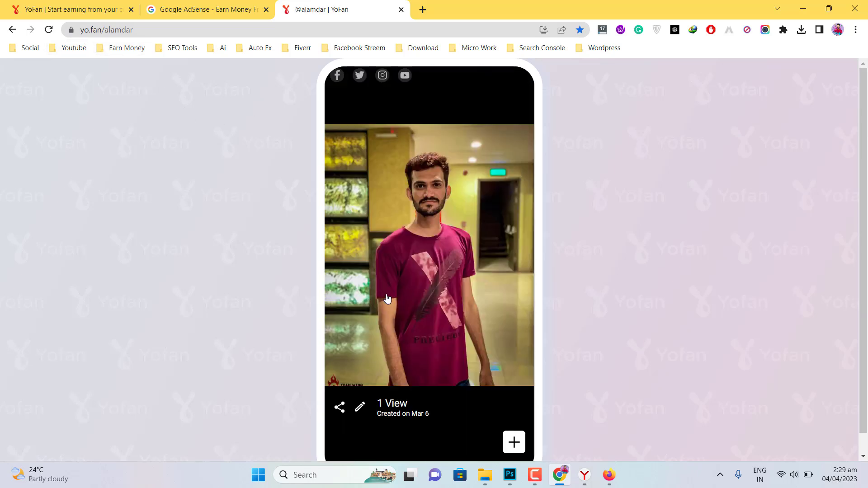
pyautogui.scroll(3, 387, 298)
# Return to the YoFan homepage and read the "Earn from ads" section about the Google AdSense partnership
pyautogui.click(77, 9)
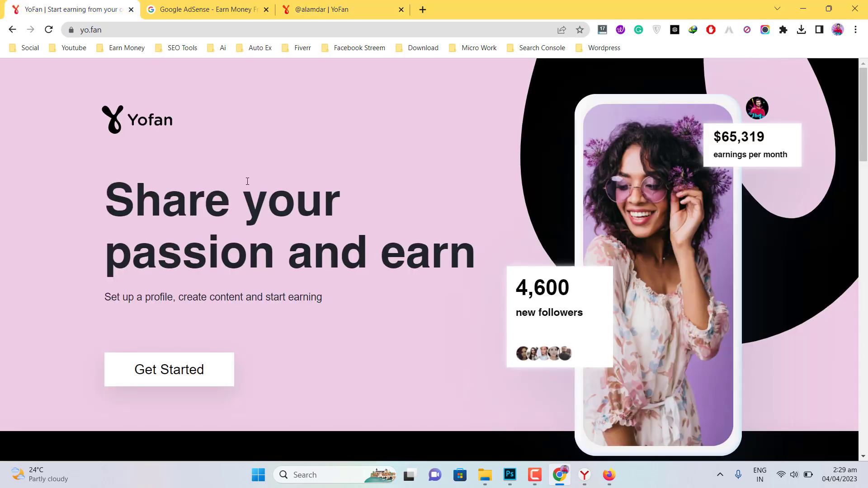
pyautogui.scroll(-2, 247, 181)
pyautogui.scroll(2, 247, 181)
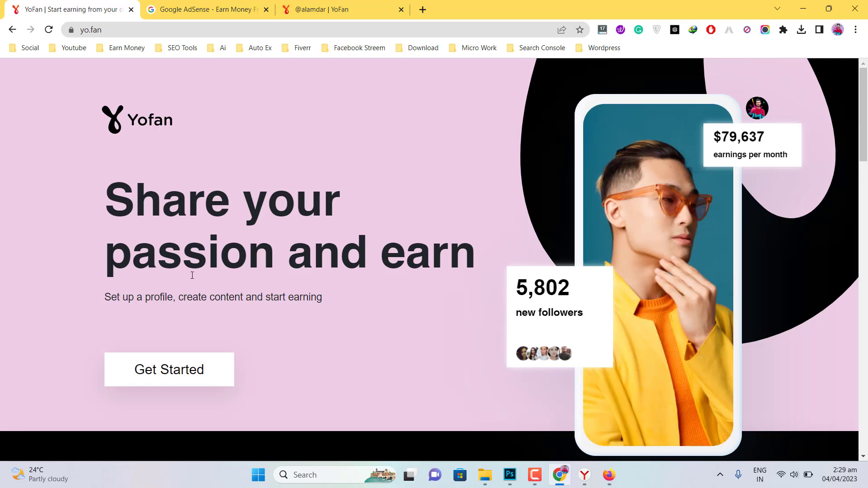
pyautogui.scroll(-5, 411, 263)
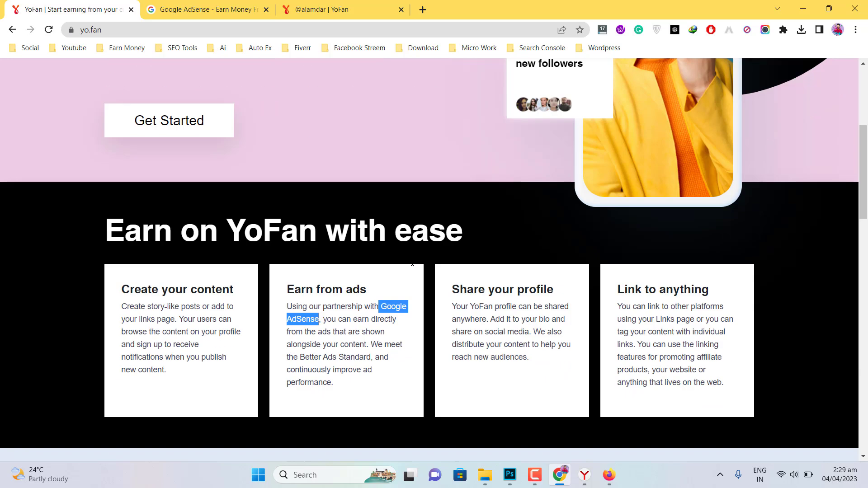
pyautogui.click(298, 294)
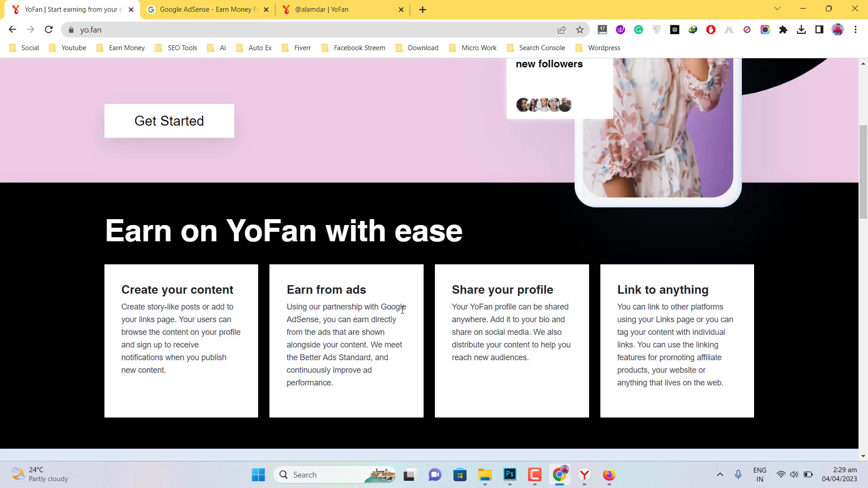
pyautogui.moveTo(386, 306); pyautogui.dragTo(319, 319)
pyautogui.scroll(-2, 319, 318)
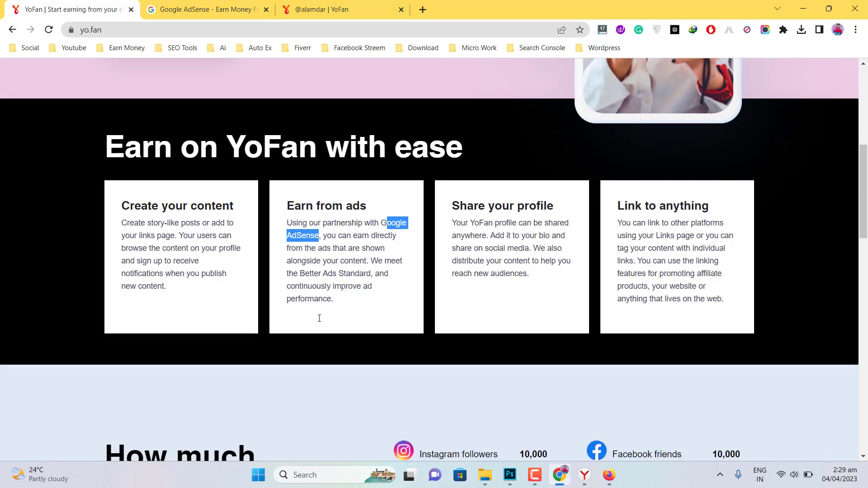
# Look through the rest of the YoFan homepage down to the footer links and return to "Earn on YoFan with ease"
pyautogui.scroll(-5, 319, 318)
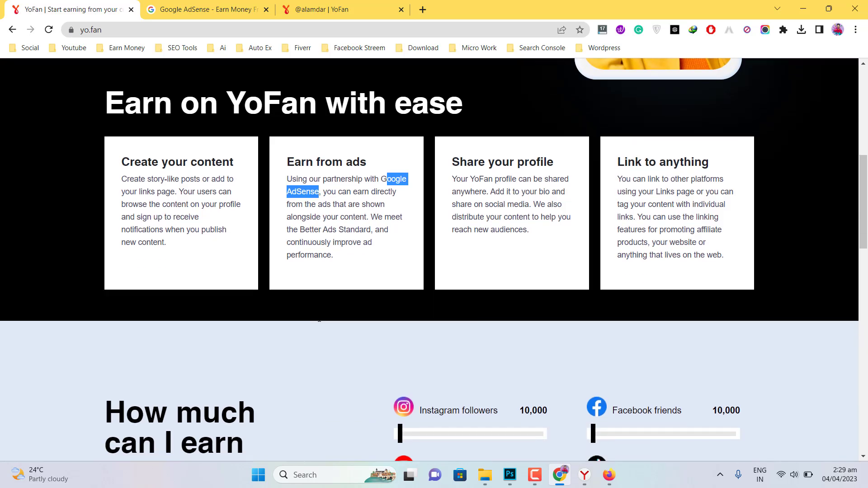
pyautogui.scroll(-14, 319, 318)
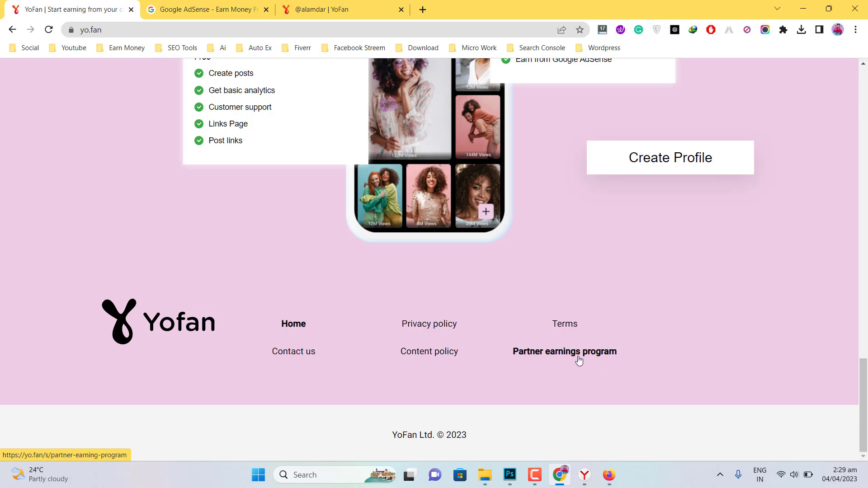
pyautogui.scroll(10, 613, 277)
pyautogui.scroll(10, 613, 278)
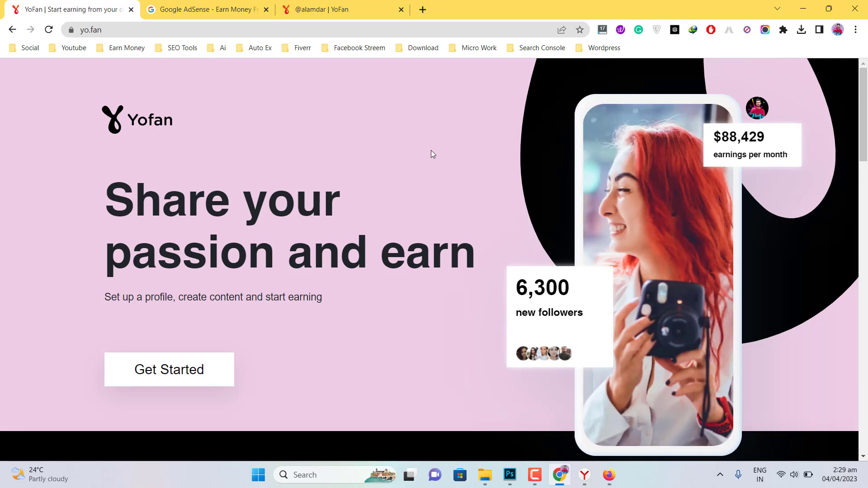
pyautogui.scroll(-5, 430, 150)
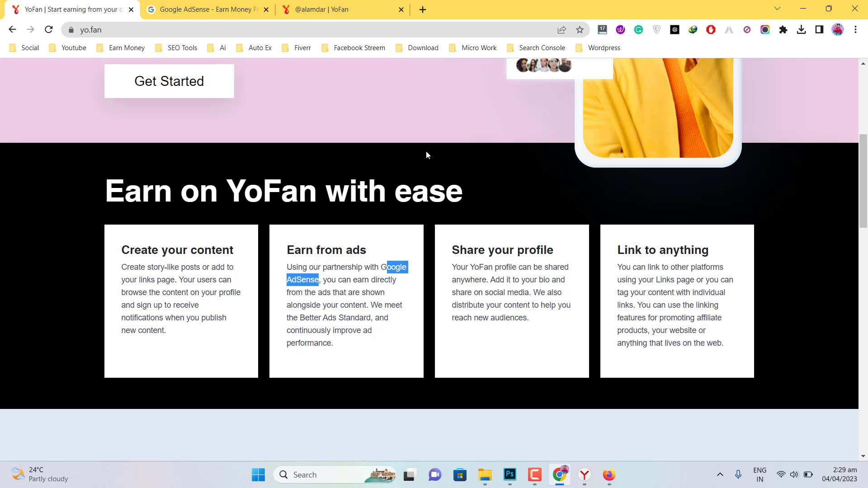
pyautogui.click(423, 170)
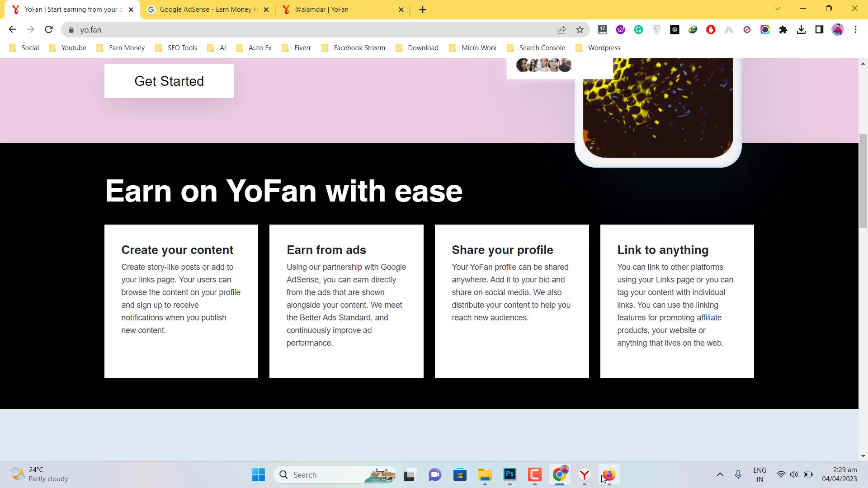
# Switch to Yandex Browser and view the estimated earnings on the AdSense home page
pyautogui.click(584, 475)
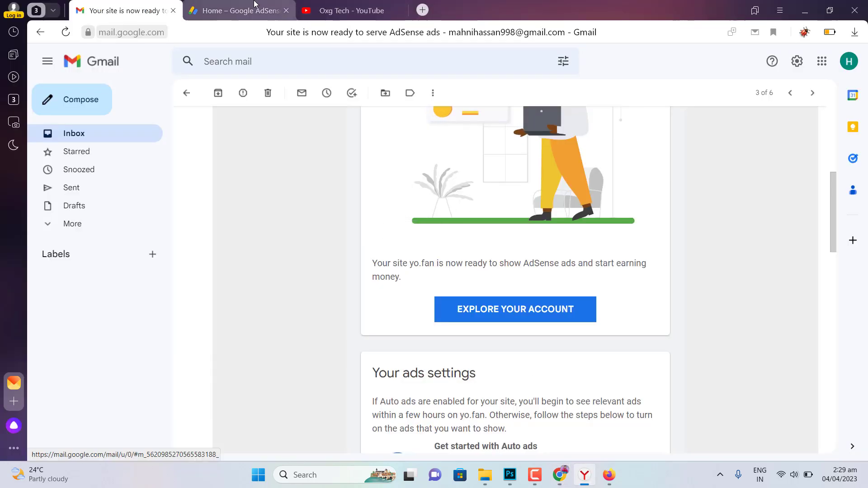
pyautogui.click(237, 10)
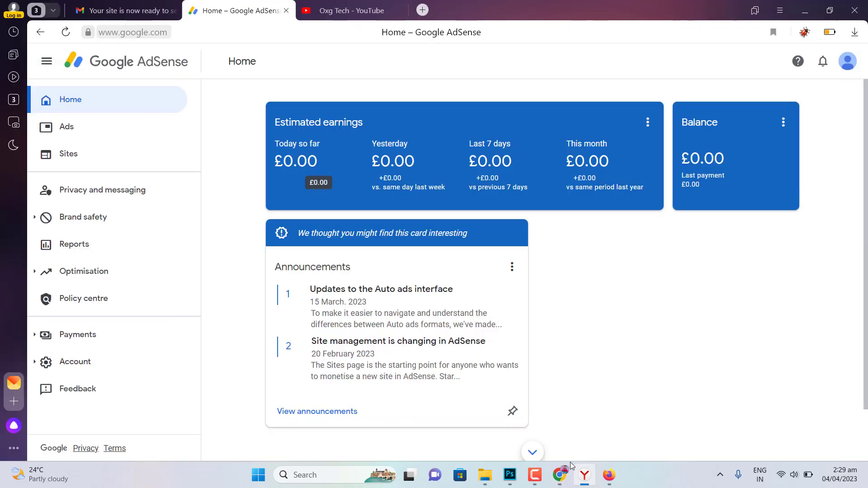
# Switch to Chrome and start a new sign-up on the Google AdSense site
pyautogui.click(559, 475)
pyautogui.click(203, 4)
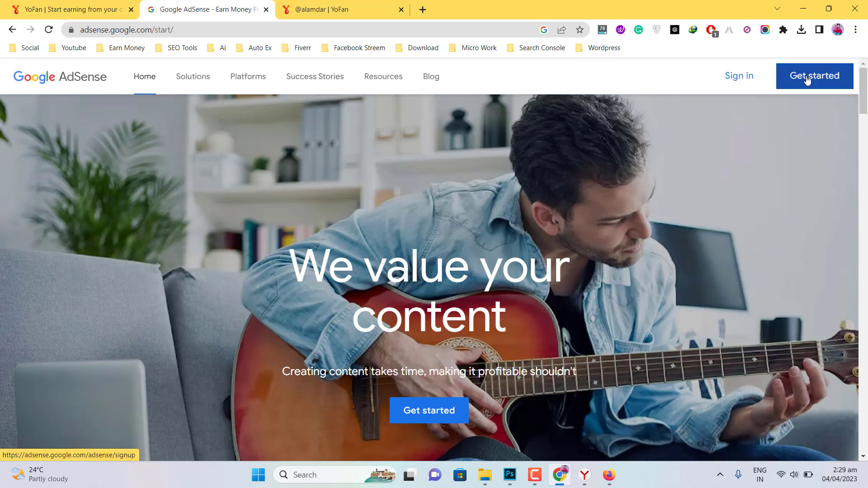
pyautogui.click(807, 79)
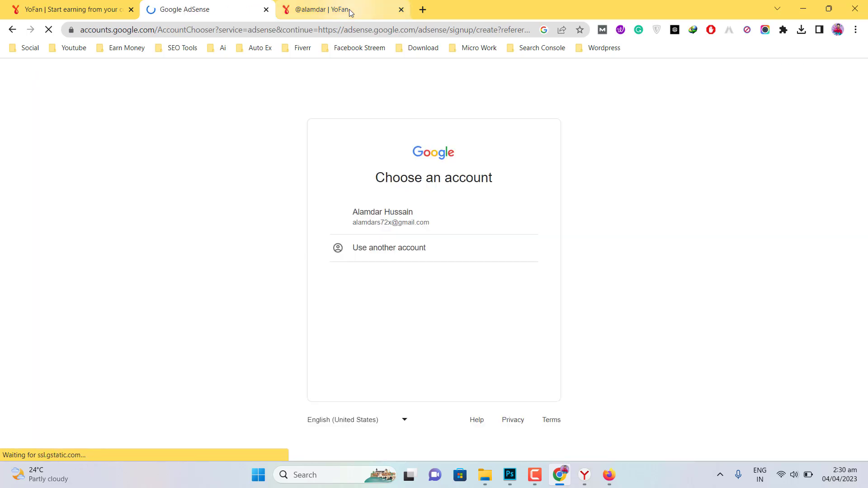
# Copy the web address of the open YoFan profile page
pyautogui.click(348, 11)
pyautogui.click(291, 30)
pyautogui.hotkey('ctrl', 'c')
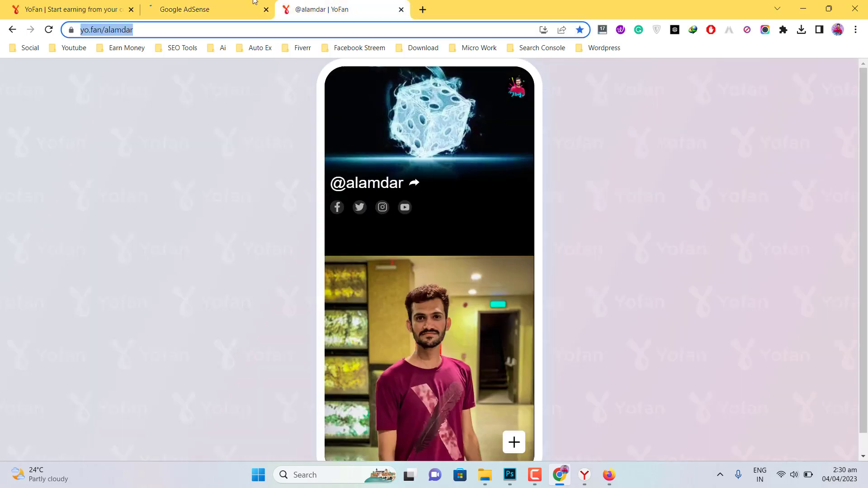
# Continue the AdSense sign-up with the listed Google account and enter the copied YoFan profile address as the website
pyautogui.click(234, 4)
pyautogui.click(457, 228)
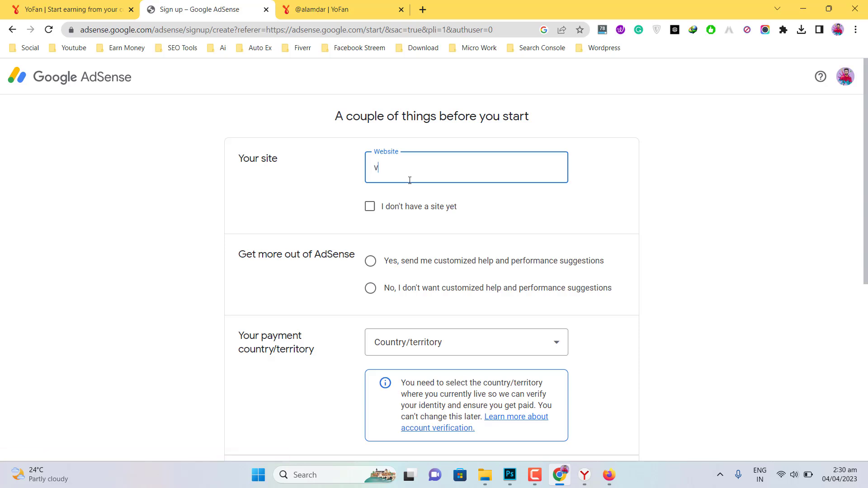
pyautogui.write('v')
pyautogui.press('BackSpace')
pyautogui.hotkey('ctrl', 'v')
pyautogui.click(313, 196)
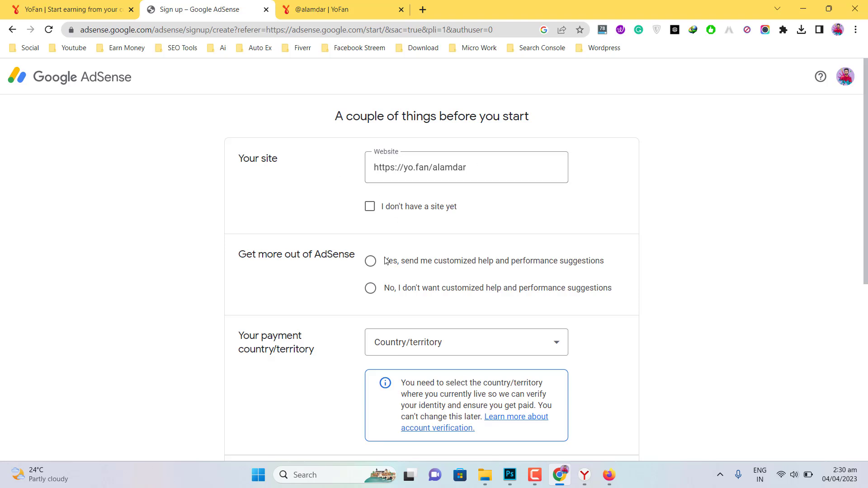
# Opt in to customized help and performance suggestions and set the payment country to United Kingdom
pyautogui.click(370, 260)
pyautogui.scroll(-5, 369, 264)
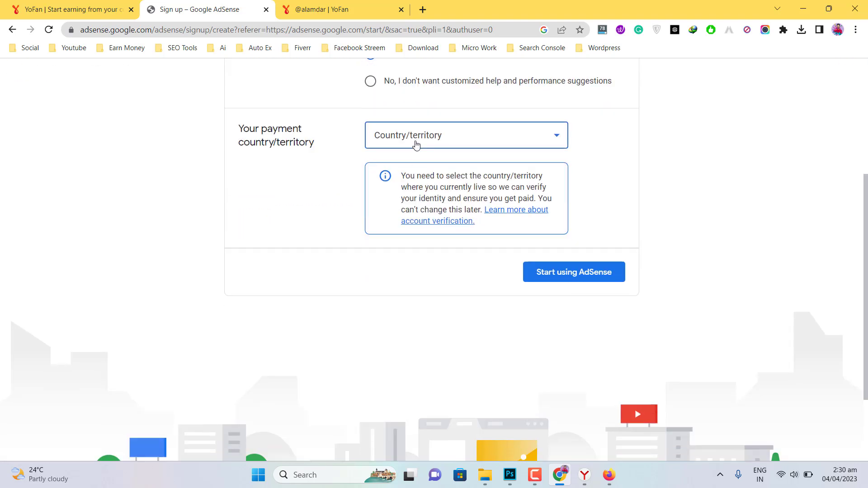
pyautogui.click(416, 145)
pyautogui.scroll(-15, 410, 297)
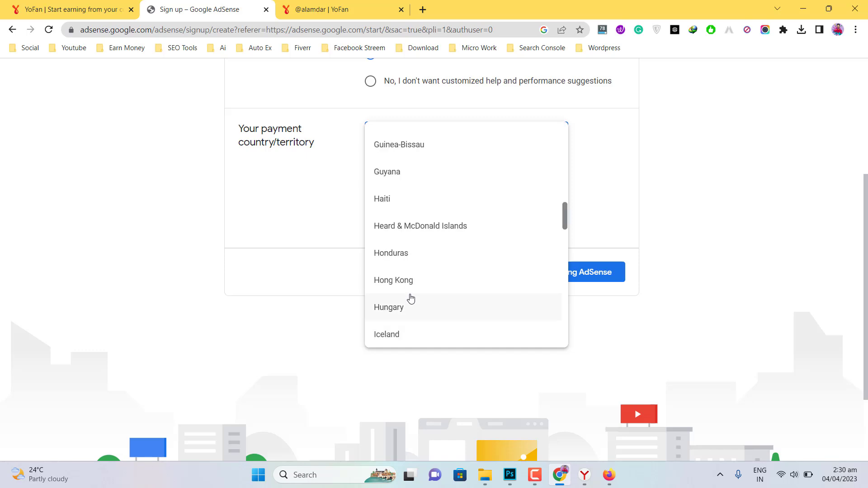
pyautogui.scroll(-20, 410, 298)
pyautogui.scroll(10, 410, 298)
pyautogui.scroll(-11, 410, 298)
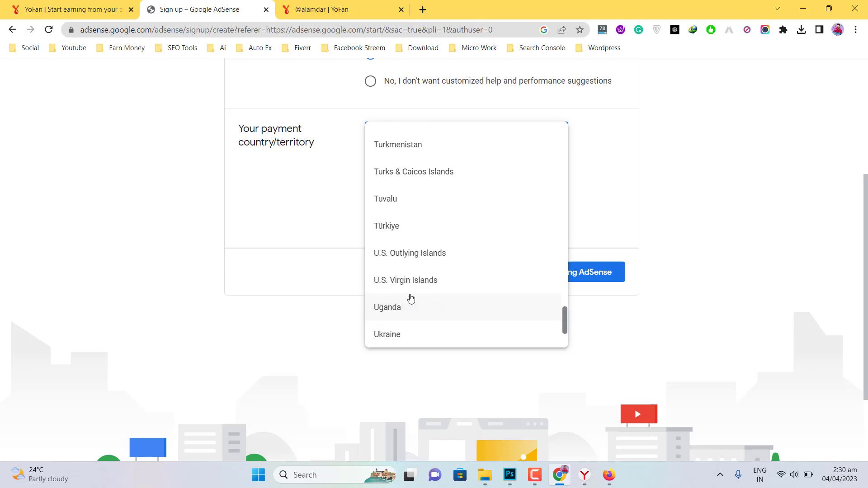
pyautogui.scroll(-1, 410, 298)
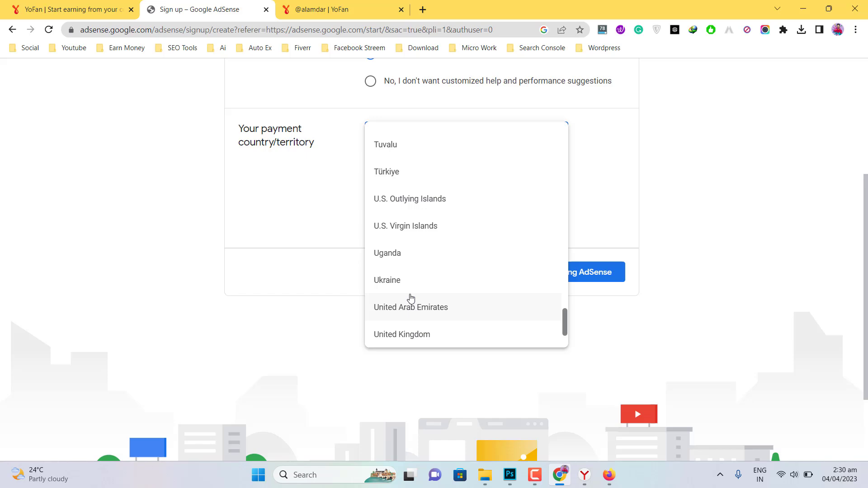
pyautogui.click(438, 335)
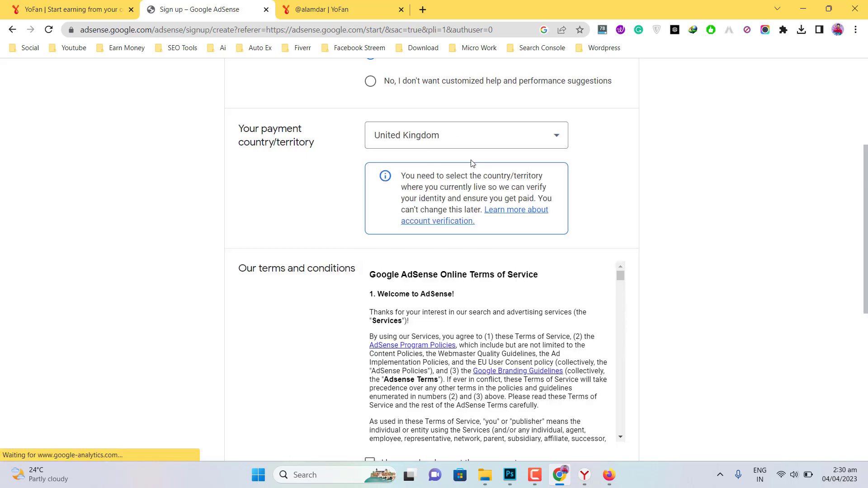
# Accept the AdSense terms and conditions agreement and close the sign-up page
pyautogui.scroll(-10, 407, 317)
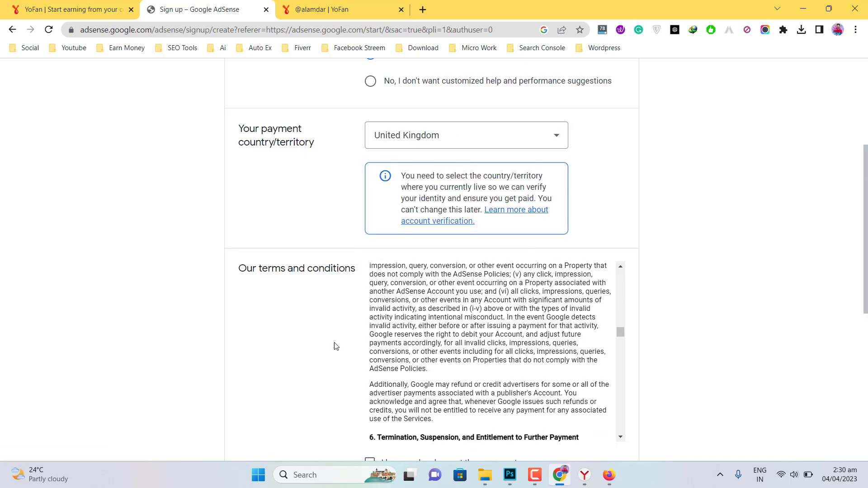
pyautogui.scroll(-8, 334, 346)
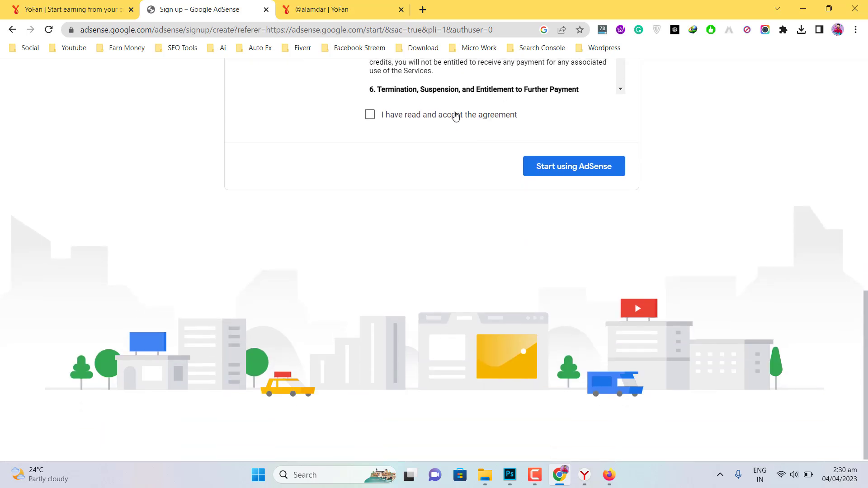
pyautogui.click(453, 115)
pyautogui.scroll(3, 422, 175)
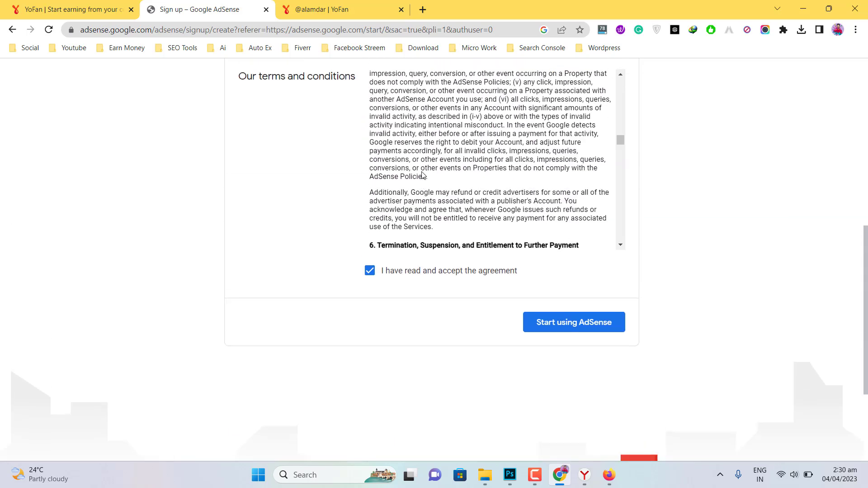
pyautogui.click(576, 329)
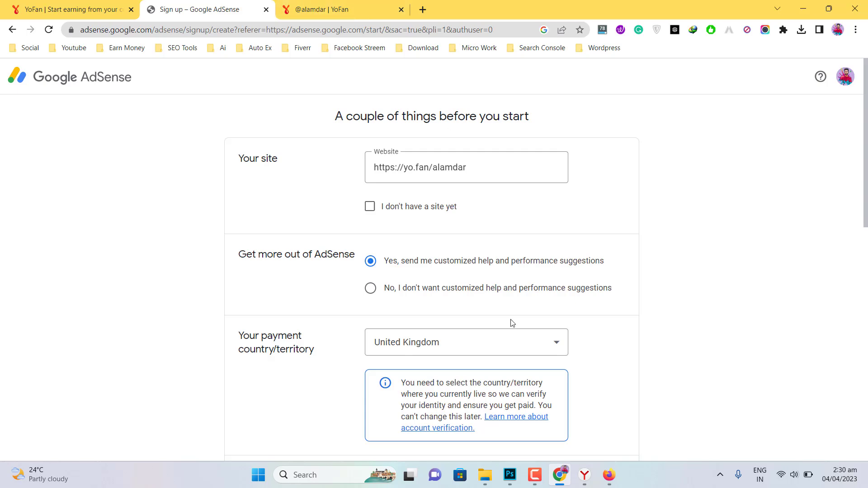
pyautogui.click(266, 10)
# Switch to Firefox and add the copied YoFan profile address as a site in the AdSense account
pyautogui.click(610, 477)
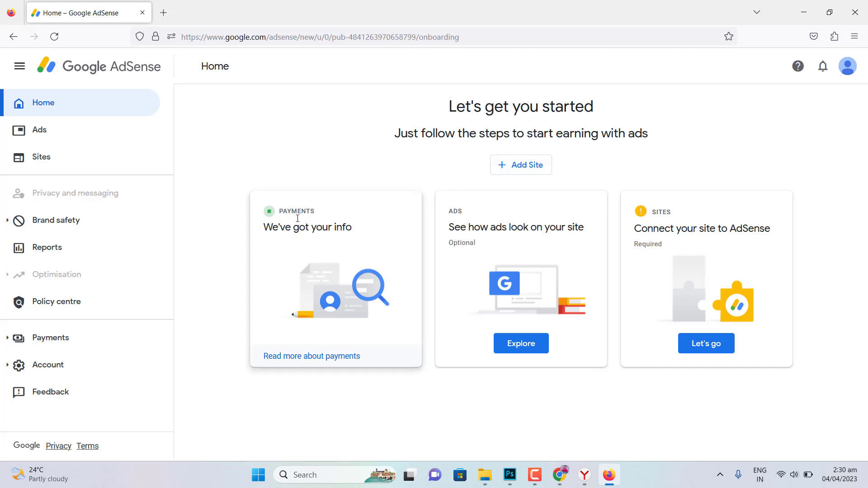
pyautogui.click(504, 170)
pyautogui.hotkey('ctrl', 'v')
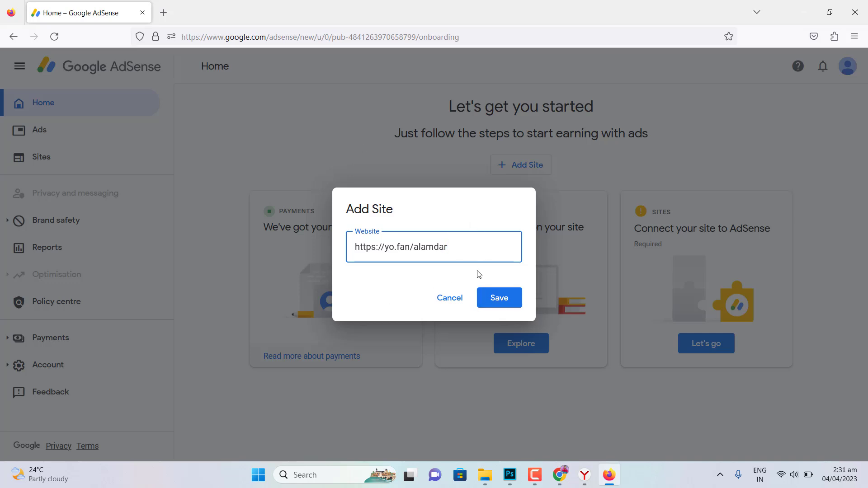
pyautogui.click(506, 296)
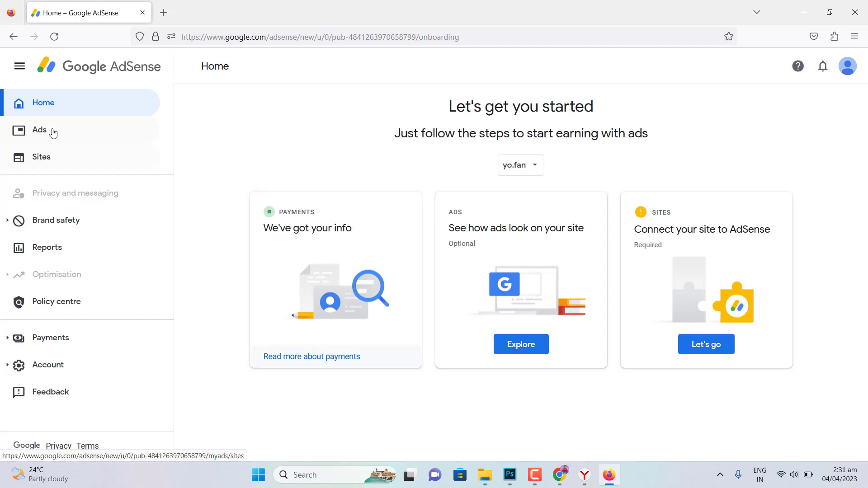
# Open the ad settings preview for yo.fan, enable Auto ads, and add Multiplex ads to the in-page formats
pyautogui.click(515, 353)
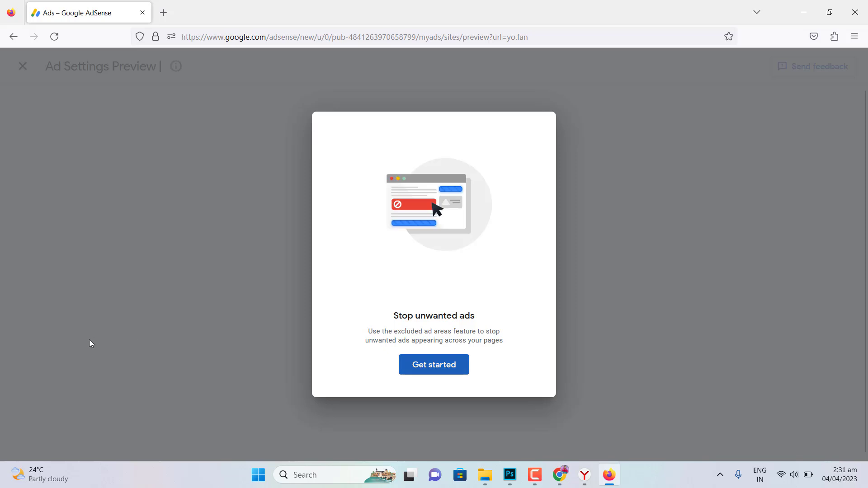
pyautogui.click(443, 366)
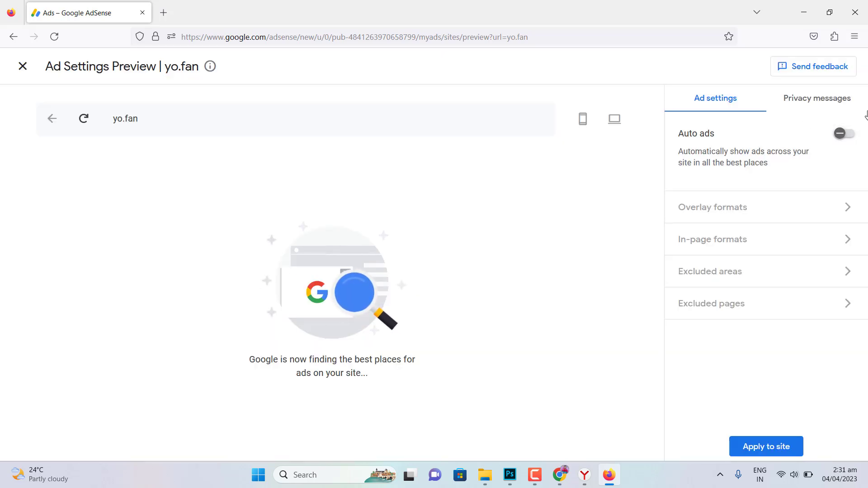
pyautogui.click(844, 131)
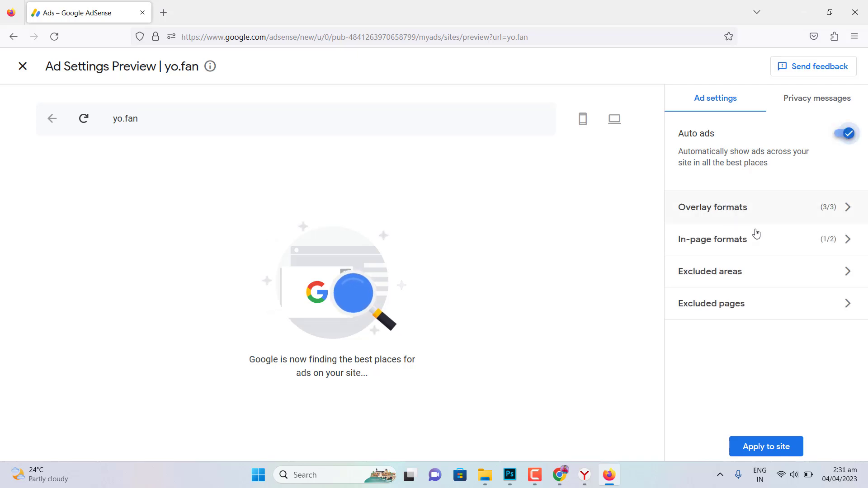
pyautogui.click(765, 241)
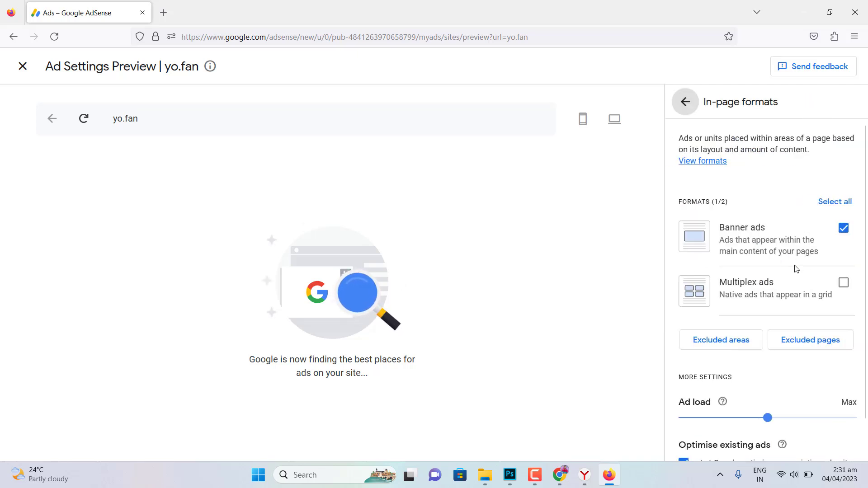
pyautogui.click(843, 283)
pyautogui.click(685, 102)
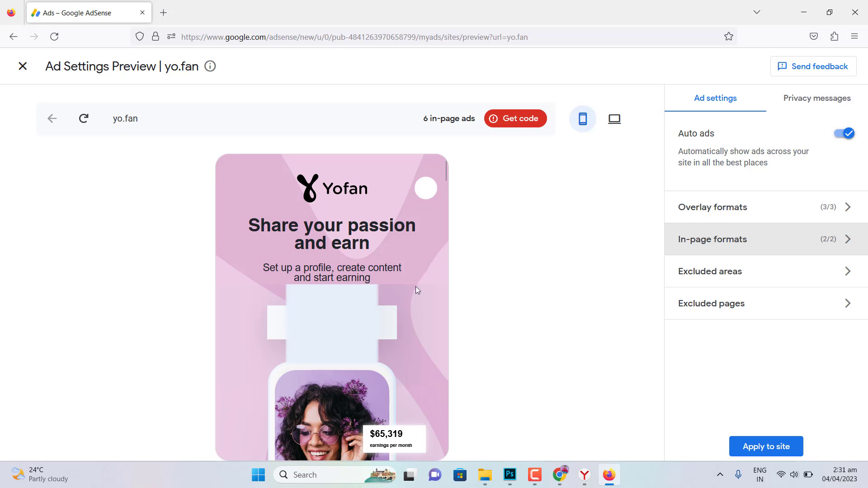
# Examine the example ads throughout the mobile preview of yo.fan and close it, discarding the ad setting changes
pyautogui.scroll(-10, 416, 289)
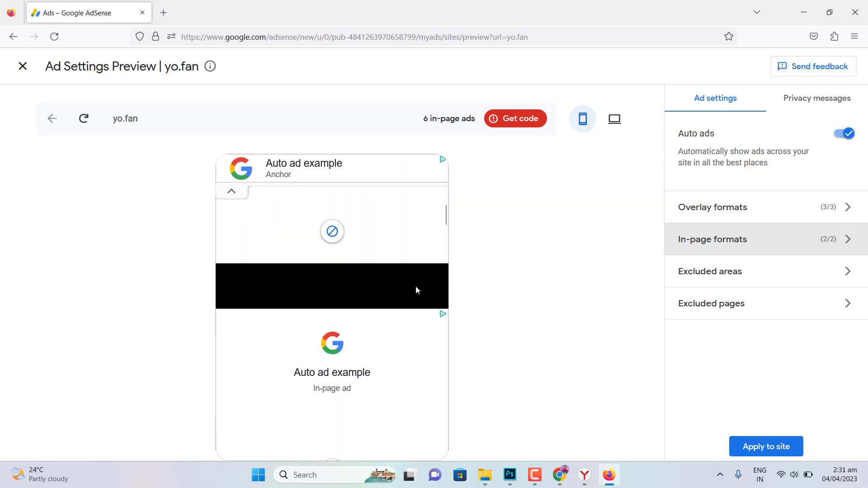
pyautogui.scroll(-15, 416, 290)
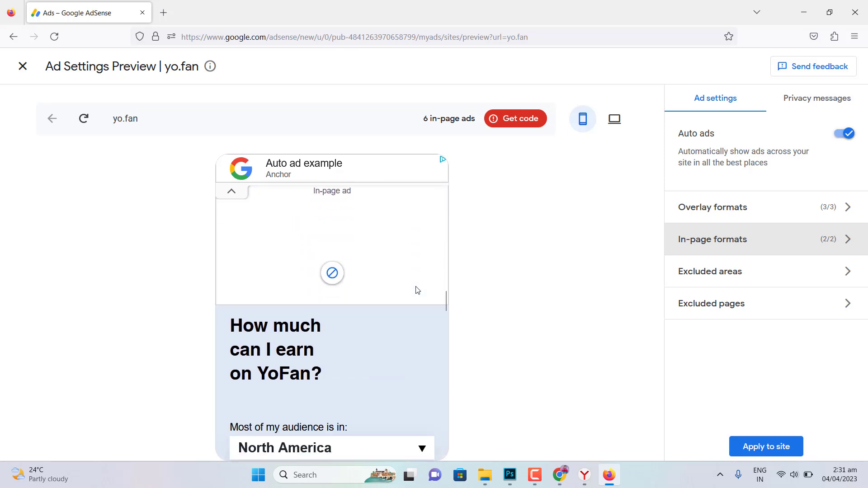
pyautogui.scroll(-15, 417, 289)
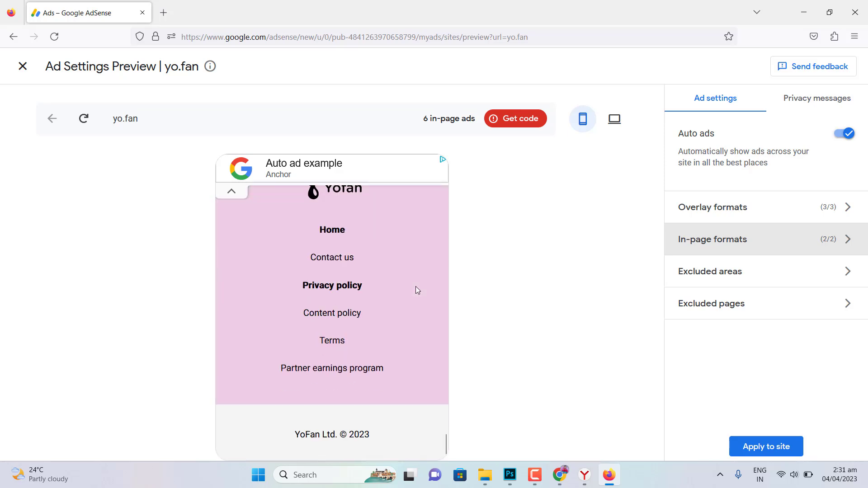
pyautogui.scroll(20, 417, 289)
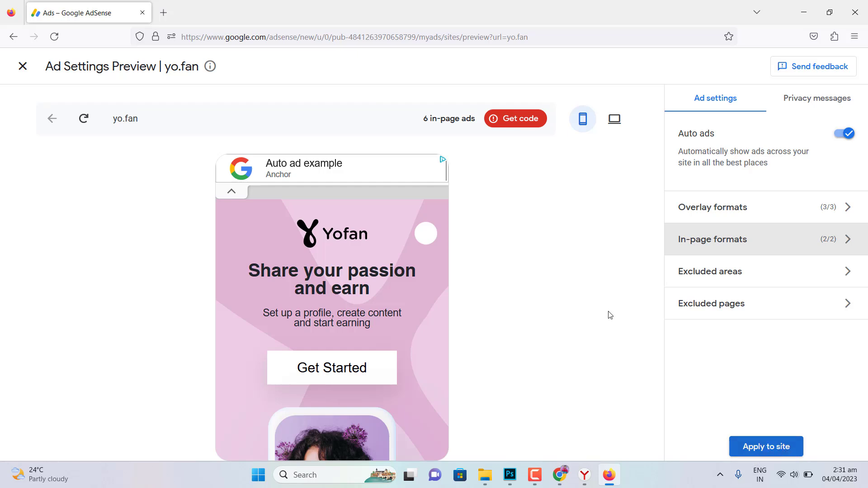
pyautogui.click(23, 67)
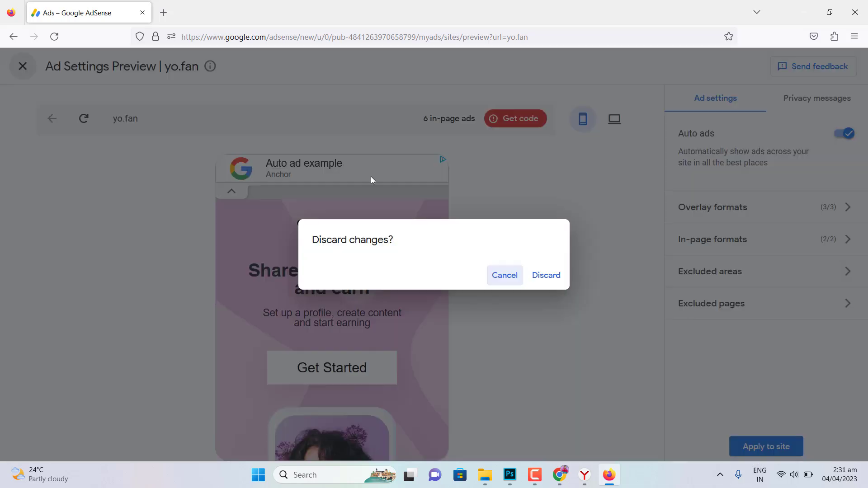
pyautogui.click(547, 276)
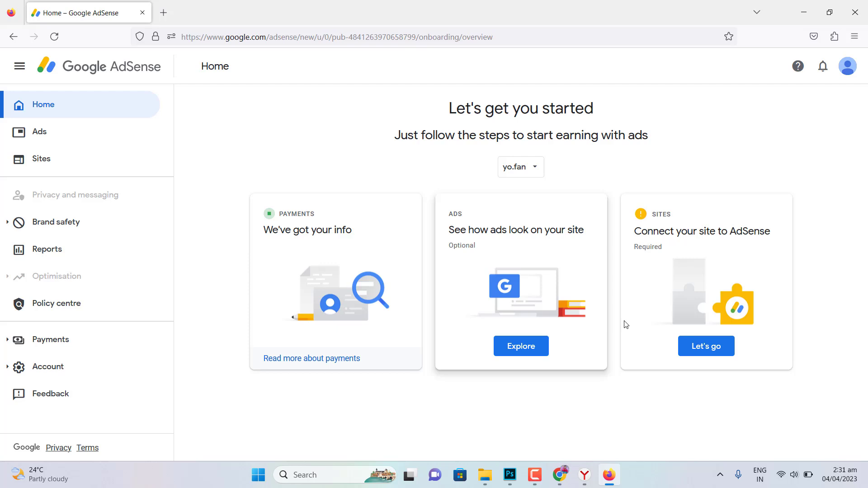
# Connect the YoFan site to AdSense by confirming the publisher ID has been added, and request a site review
pyautogui.click(713, 350)
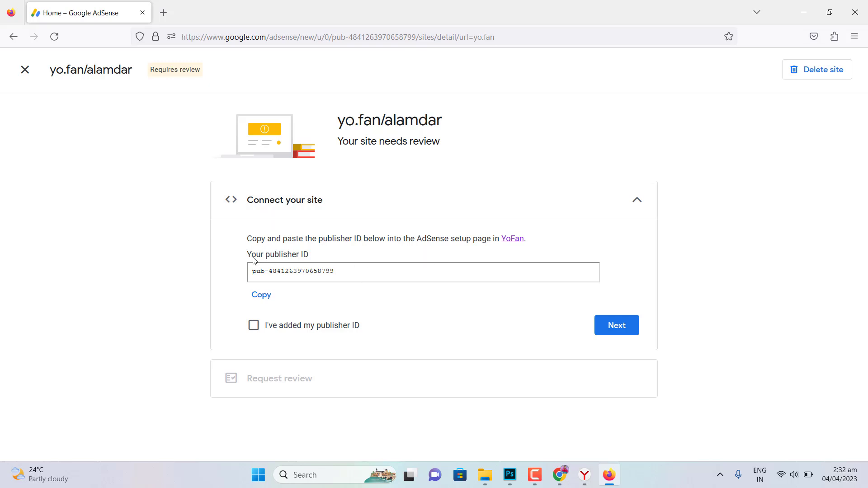
pyautogui.doubleClick(294, 270)
pyautogui.click(348, 296)
pyautogui.click(324, 328)
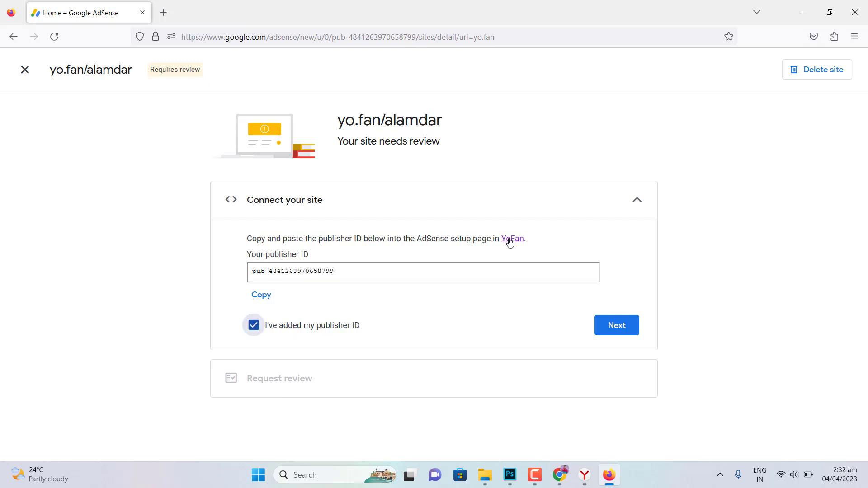
pyautogui.click(612, 329)
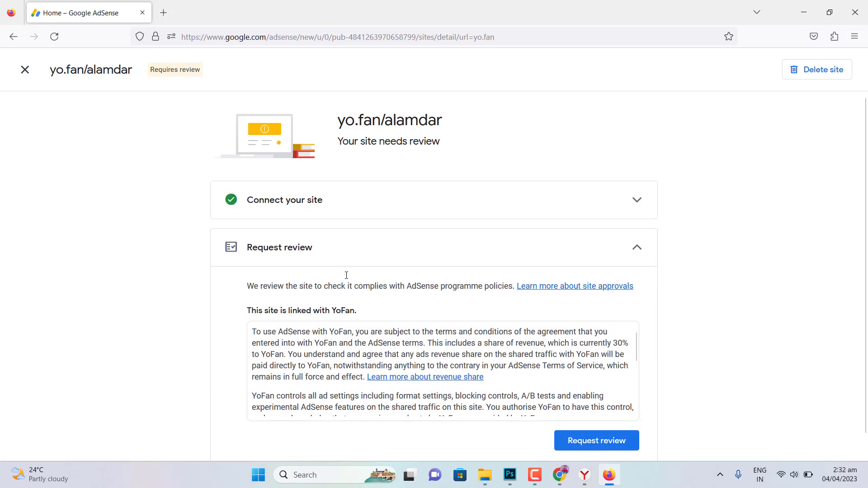
pyautogui.click(605, 438)
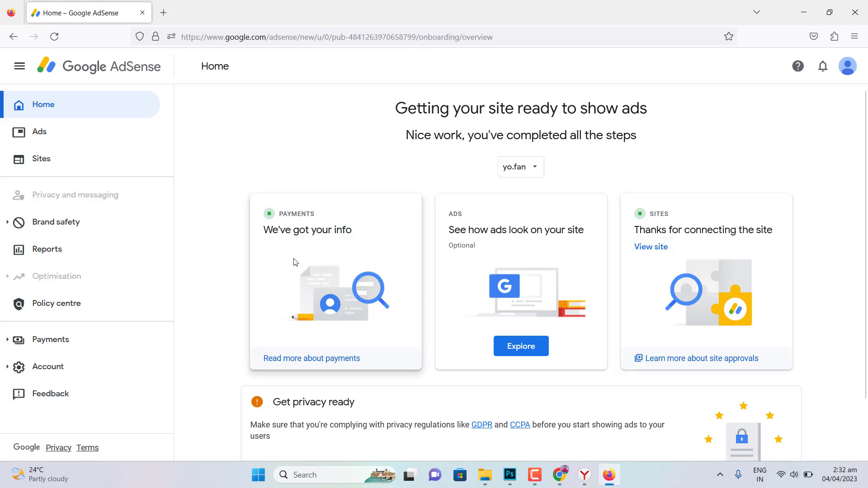
# Check the YoFan site's approval status in the sites list, and read the AdSense activation email in Yandex Browser
pyautogui.click(26, 164)
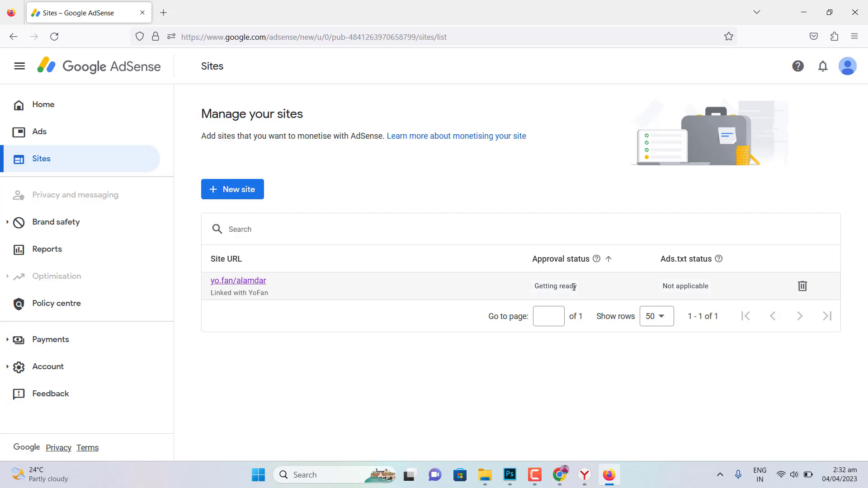
pyautogui.click(816, 12)
pyautogui.click(584, 474)
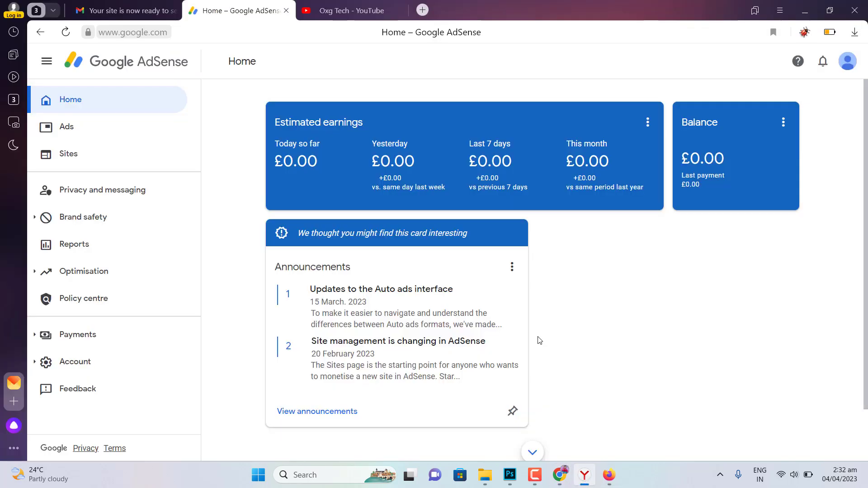
pyautogui.click(122, 10)
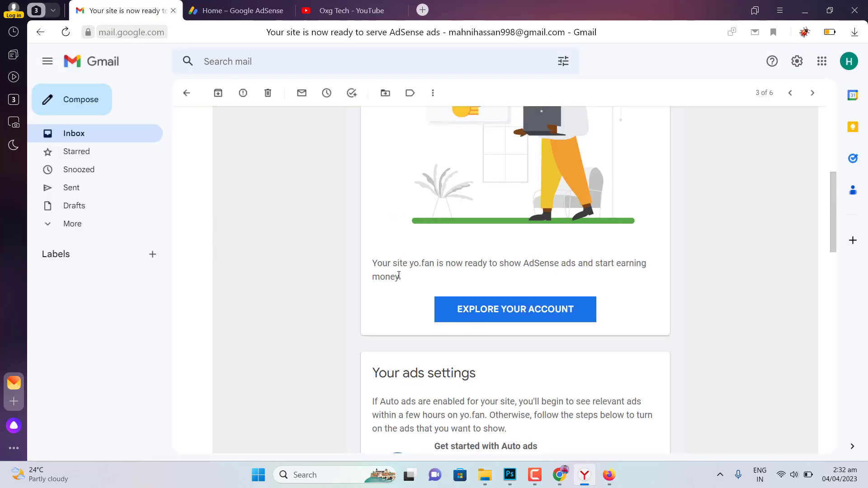
pyautogui.scroll(5, 399, 276)
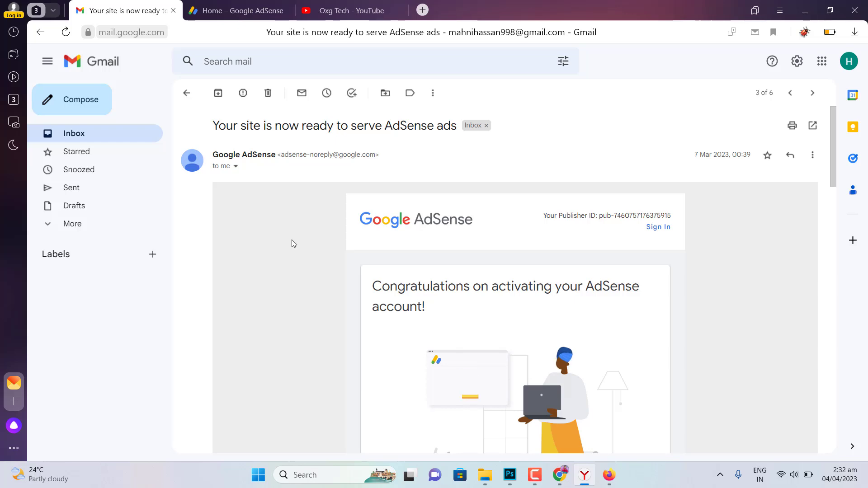
# Browse the videos on the Oxg Tech YouTube channel and return to the AdSense activation email in Gmail
pyautogui.click(350, 11)
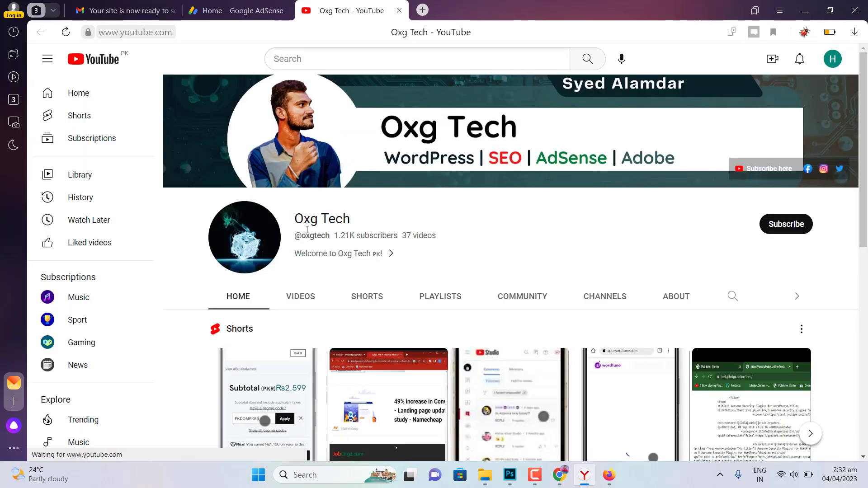
pyautogui.scroll(-10, 281, 441)
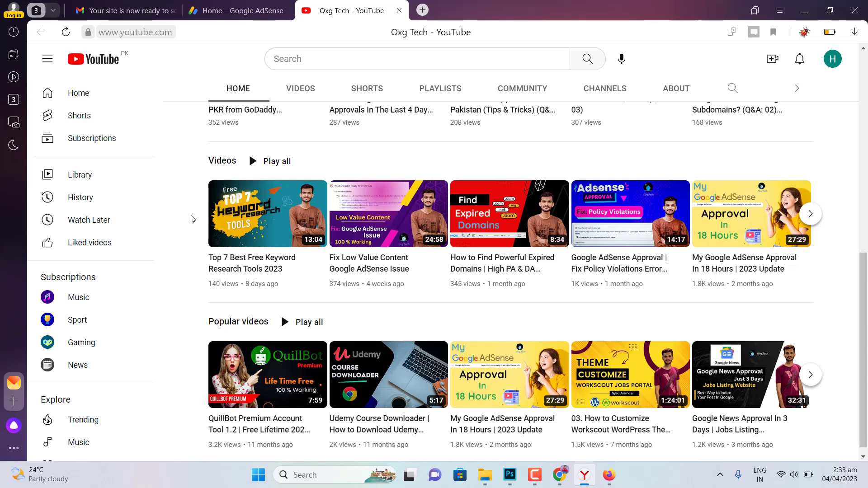
pyautogui.click(150, 17)
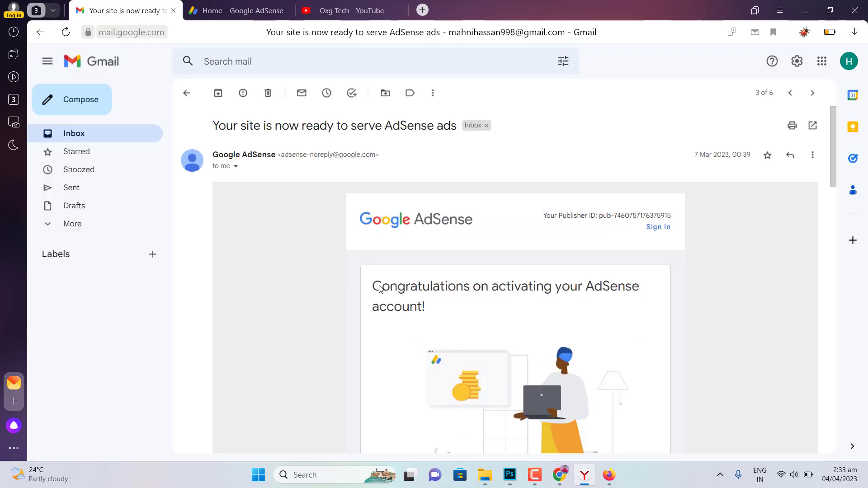
pyautogui.scroll(-2, 514, 266)
pyautogui.scroll(2, 514, 266)
pyautogui.scroll(-2, 517, 265)
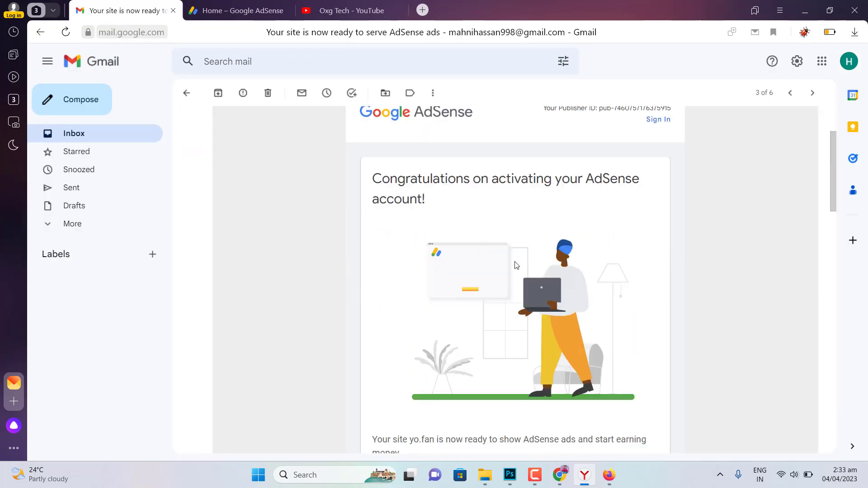
# Read the rest of the AdSense activation email, and open the review details of onlineeasyjob.com from the AdSense sites list
pyautogui.scroll(-2, 516, 267)
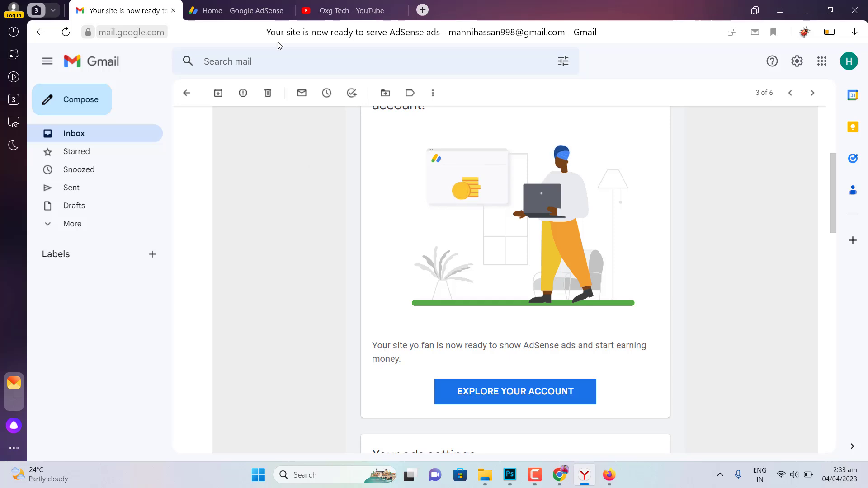
pyautogui.click(235, 10)
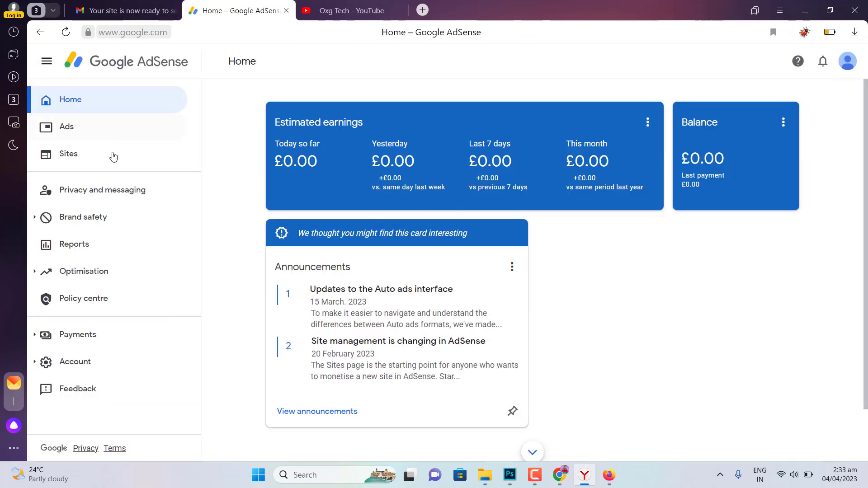
pyautogui.click(95, 161)
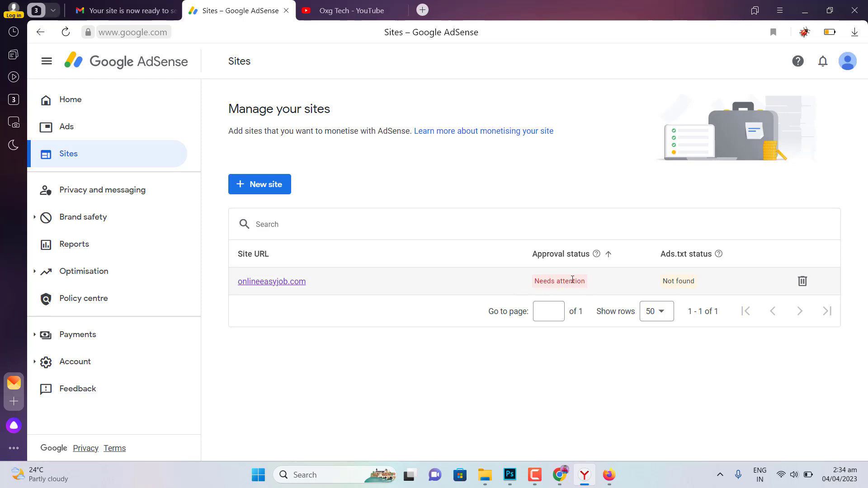
pyautogui.click(290, 280)
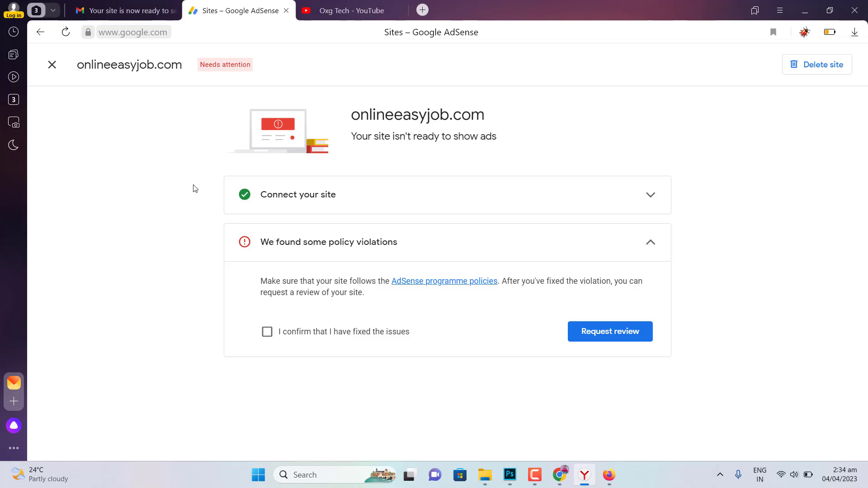
# Read the 20 March AdSense email about fixing site issues in Gmail, and return to the inbox
pyautogui.click(135, 11)
pyautogui.click(186, 92)
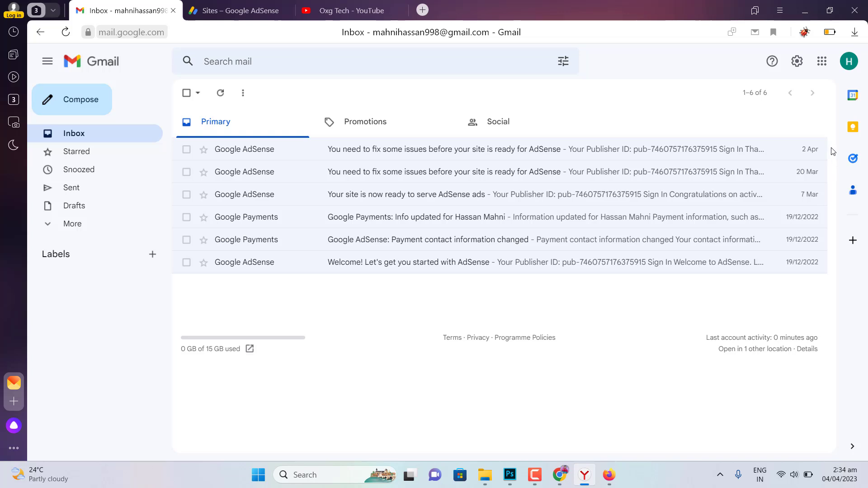
pyautogui.click(645, 172)
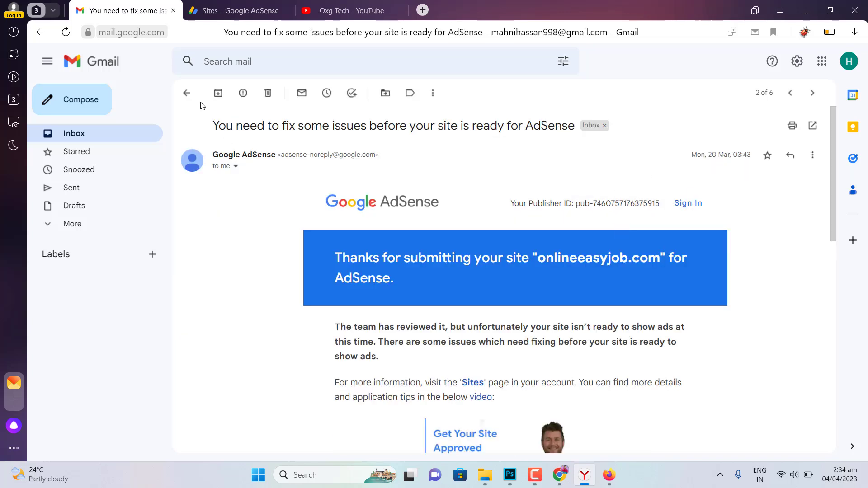
pyautogui.click(187, 93)
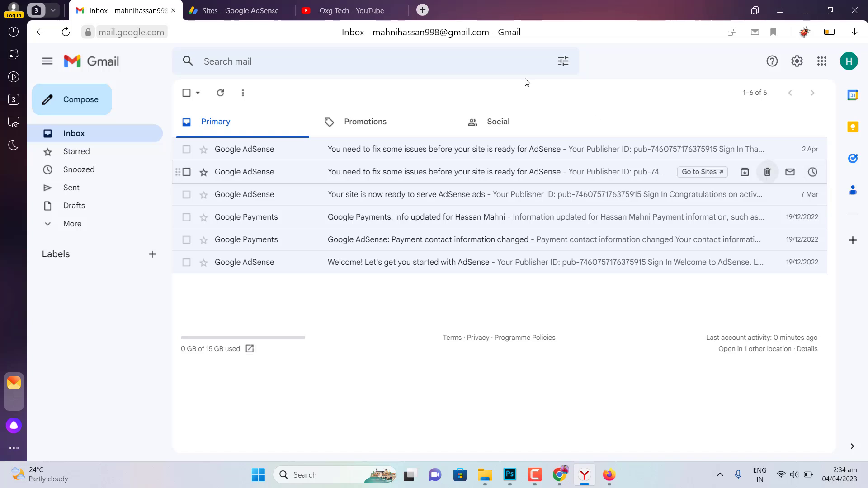
# Close the onlineeasyjob.com site details in AdSense and view the account's home page with its estimated earnings
pyautogui.click(232, 11)
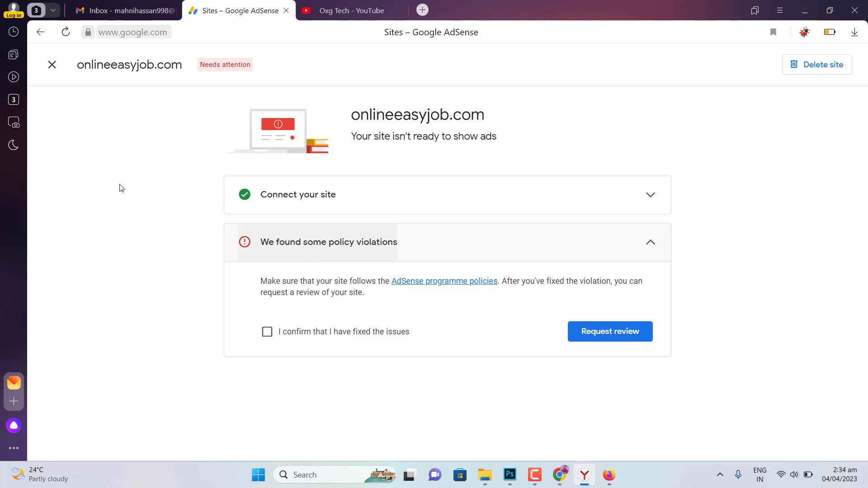
pyautogui.click(52, 65)
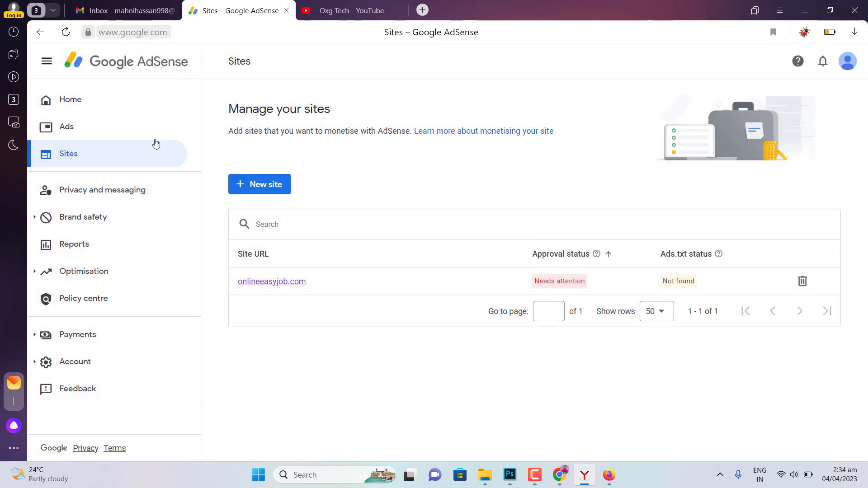
pyautogui.click(116, 110)
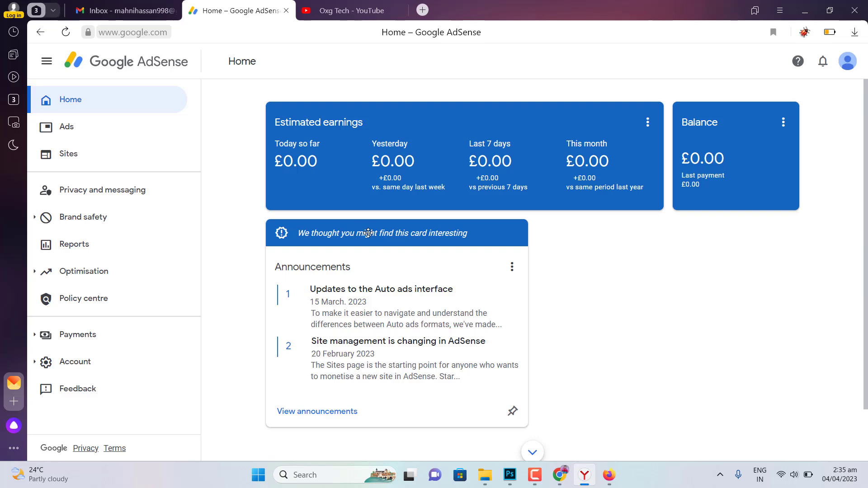
# Check the YoFan site's status in Firefox, view its profile page in Chrome, and reload the AdSense sites list in Firefox
pyautogui.click(609, 475)
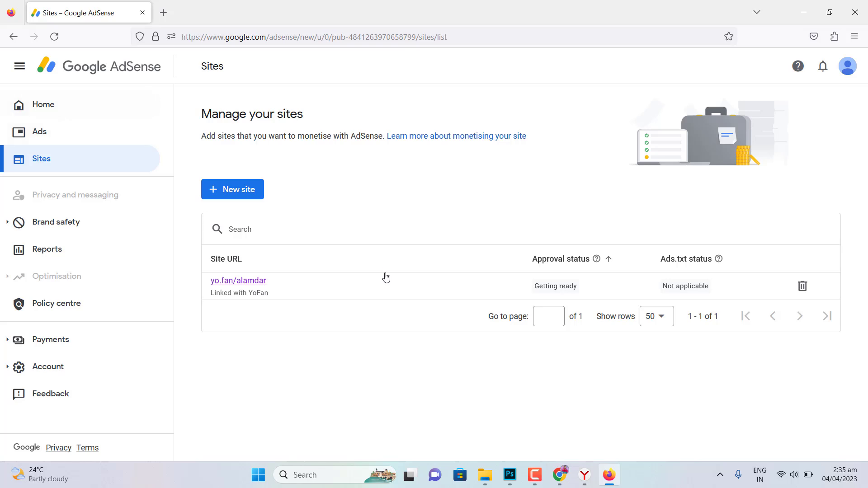
pyautogui.click(559, 475)
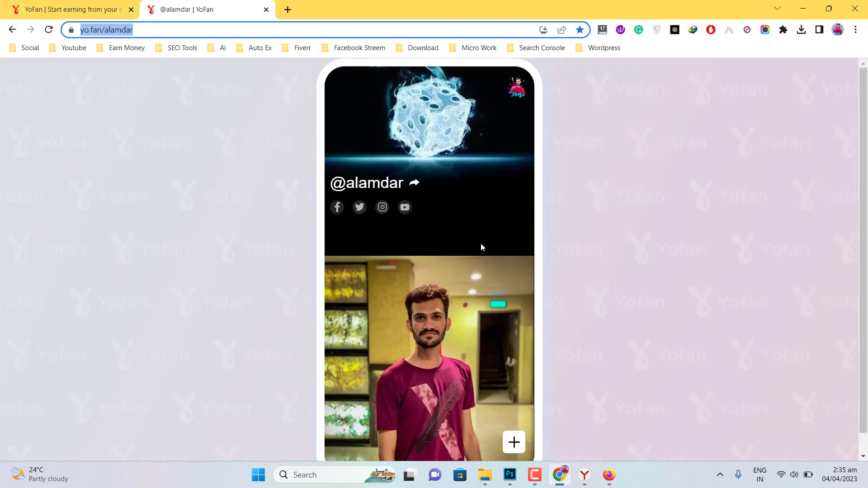
pyautogui.click(803, 10)
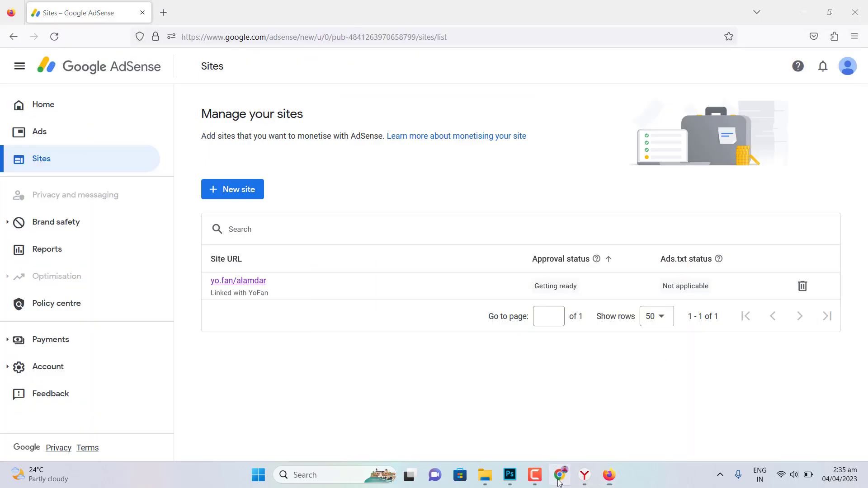
pyautogui.click(54, 37)
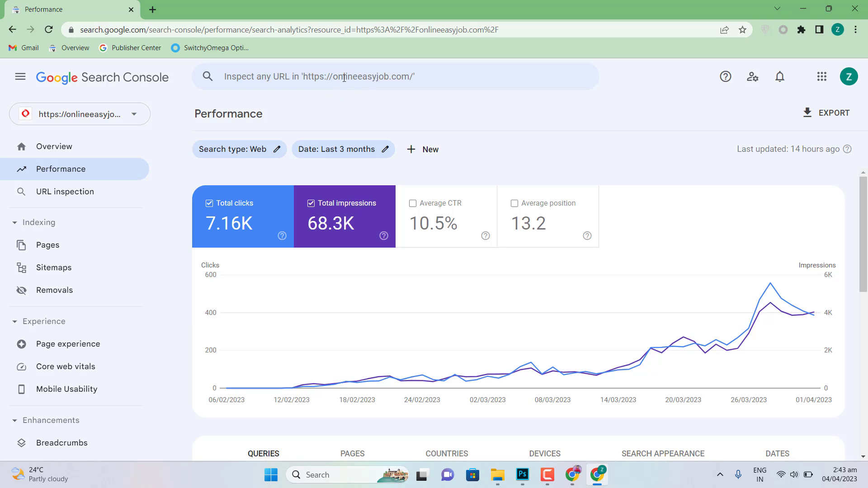
# Check the available Search Console properties and examine the clicks and impressions chart for onlineeasyjob.com over the last 3 months
pyautogui.click(101, 122)
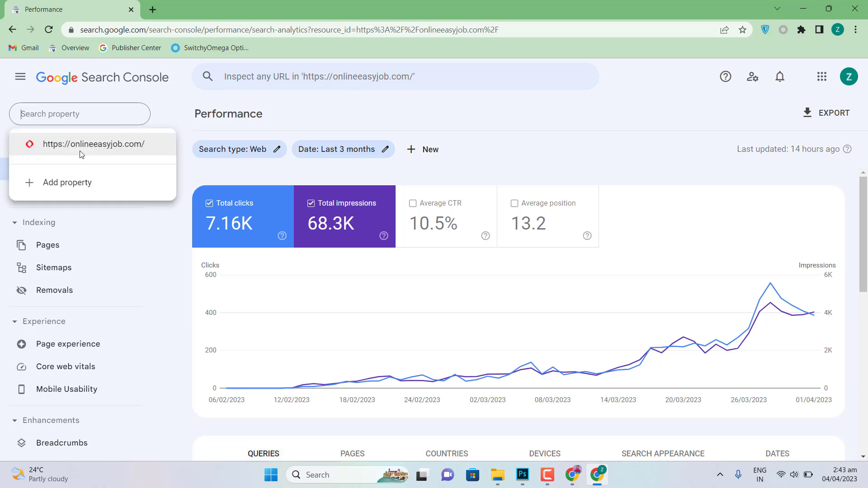
pyautogui.click(378, 122)
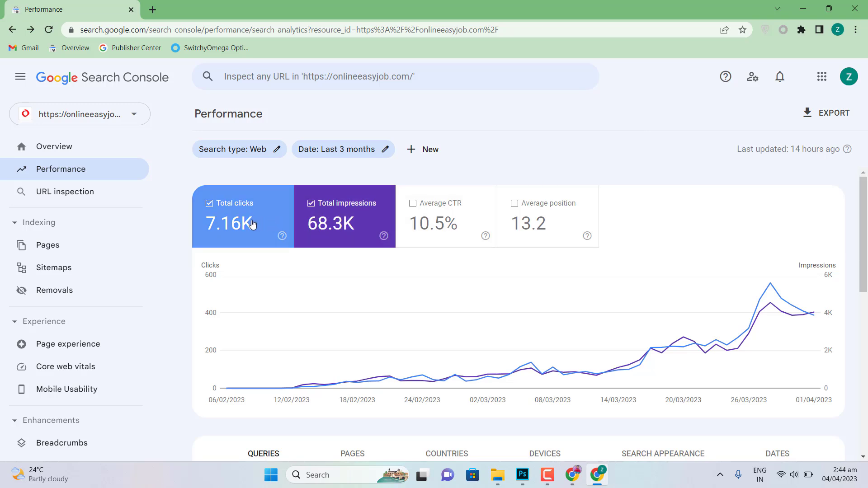
pyautogui.moveTo(252, 224)
pyautogui.moveTo(428, 306)
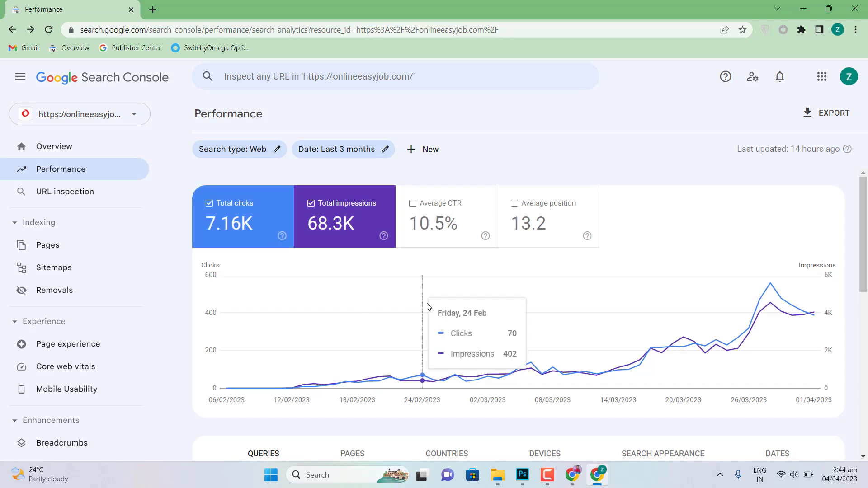